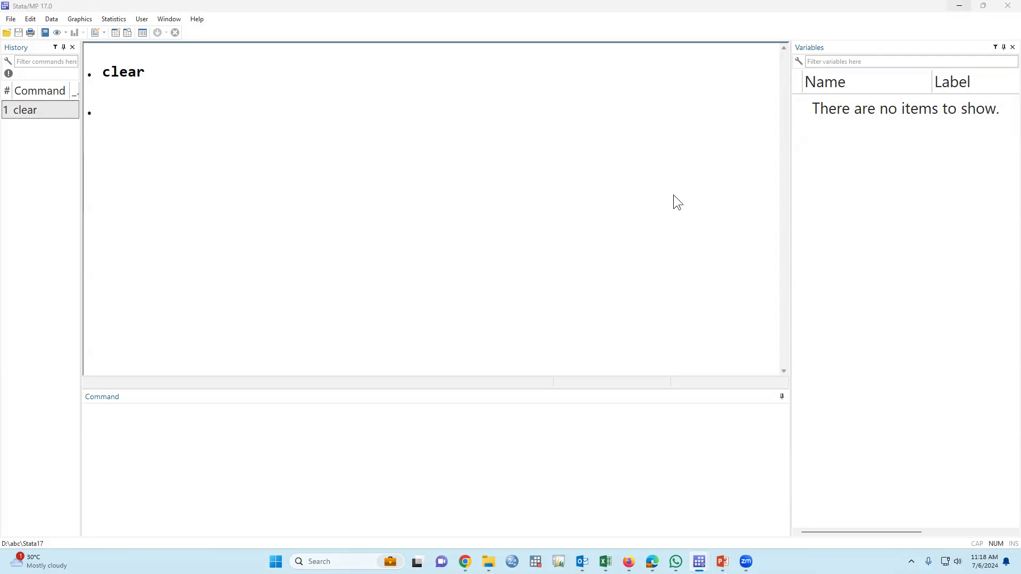
- Open metadata.dta from the D:\abc folder
{"action": "left_click", "coordinate": [7, 32]}
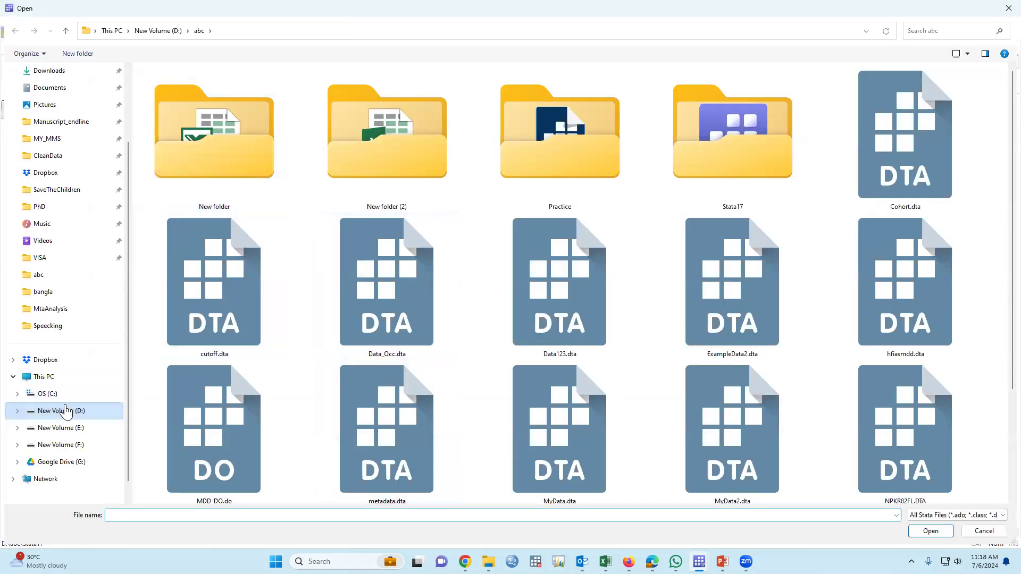
{"action": "left_click", "coordinate": [85, 410]}
{"action": "double_click", "coordinate": [214, 168]}
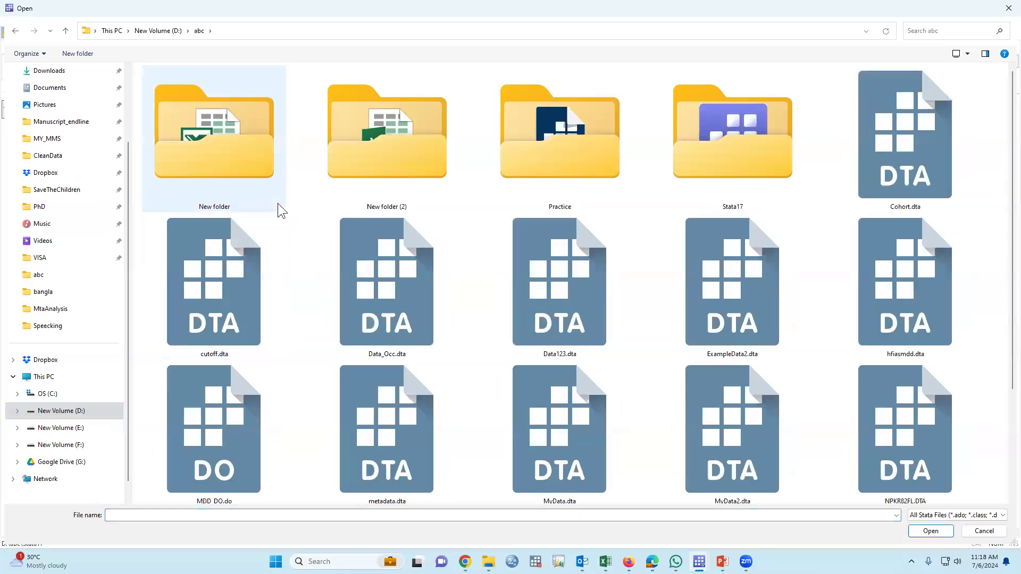
{"action": "scroll", "coordinate": [426, 450], "scroll_direction": "down", "scroll_amount": 2}
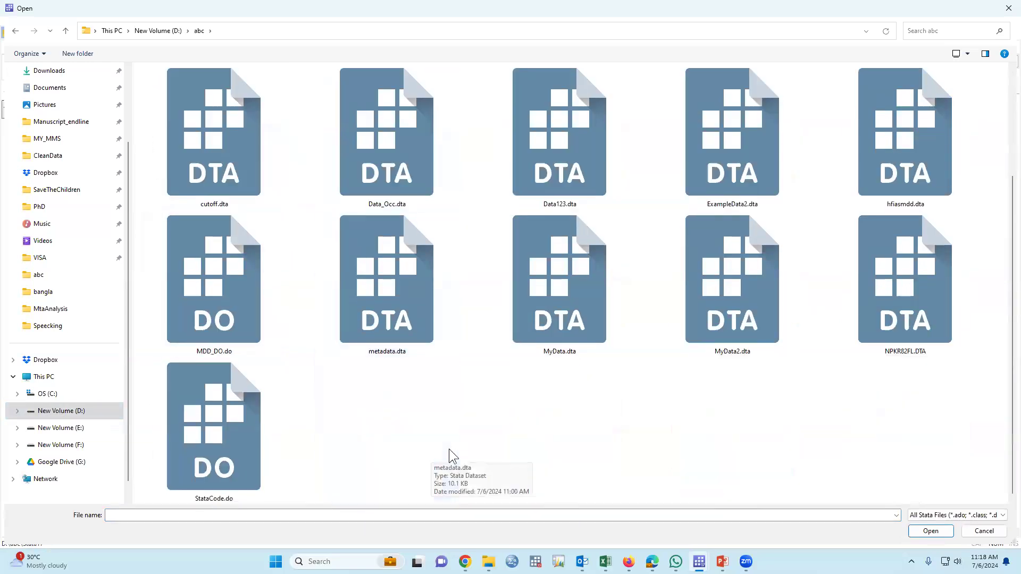
{"action": "double_click", "coordinate": [392, 311]}
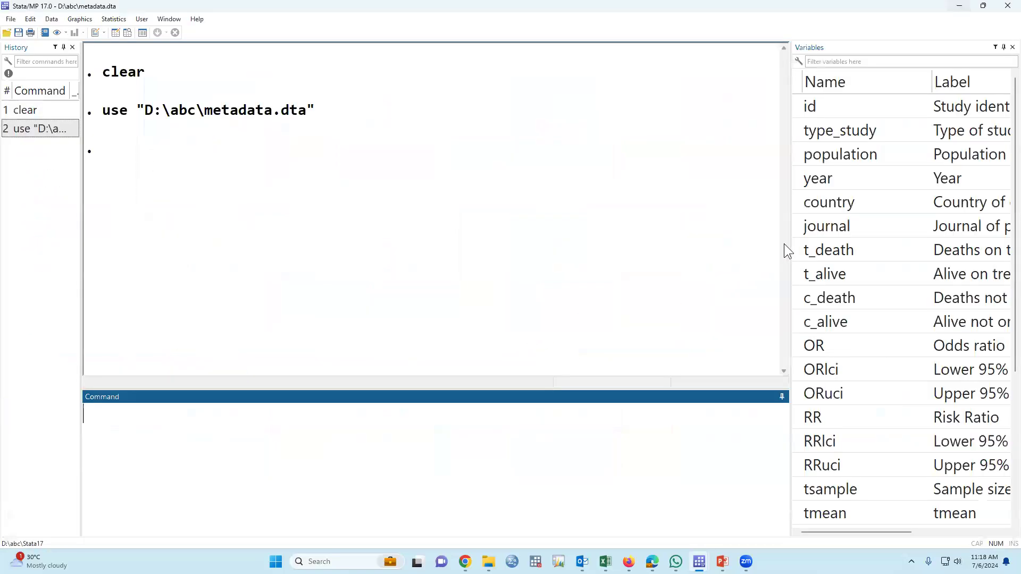
- Widen the variable list, inspect the study records in the Data Editor, then close it
{"action": "left_click_drag", "start_coordinate": [789, 243], "coordinate": [668, 235]}
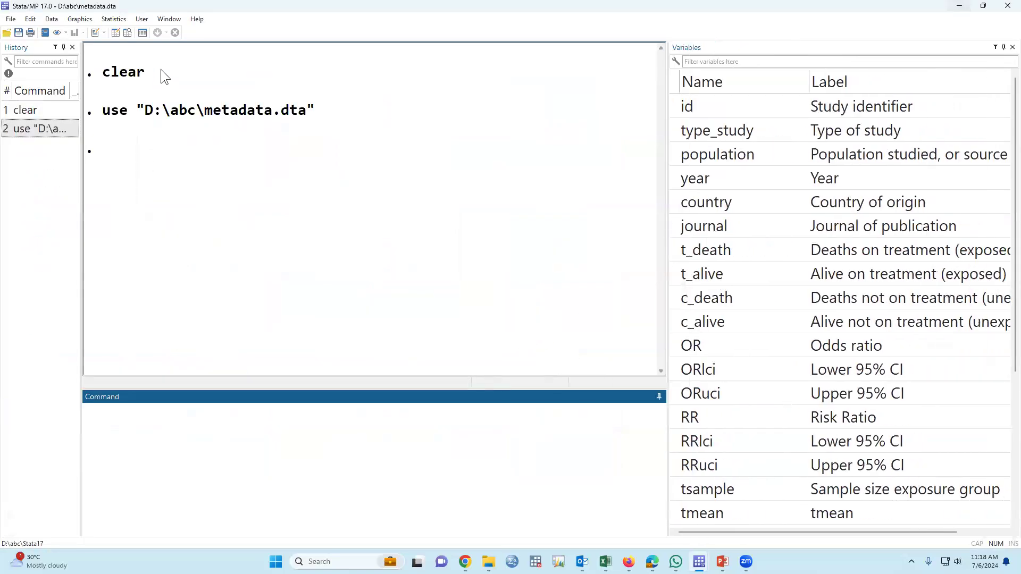
{"action": "left_click", "coordinate": [115, 32]}
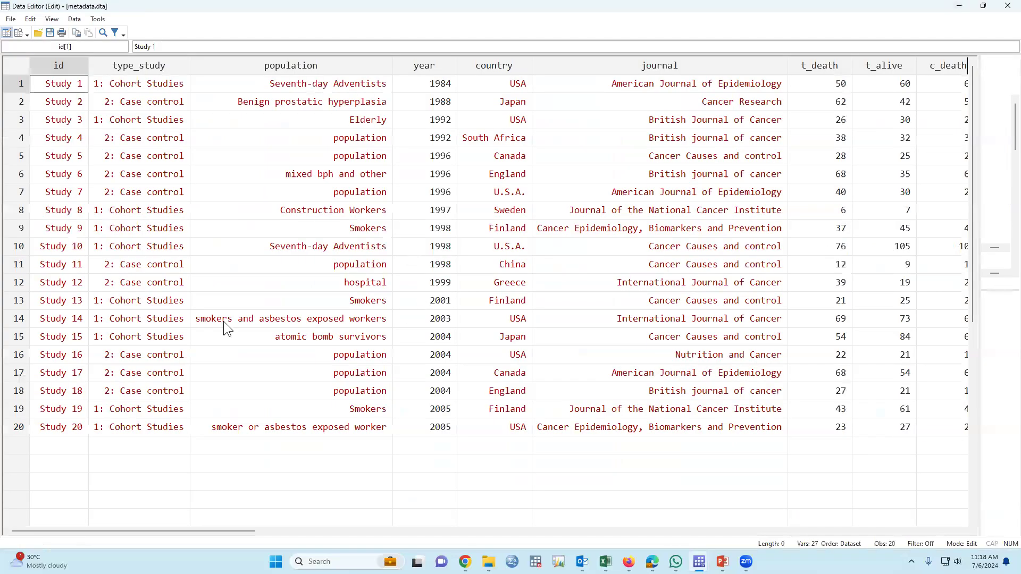
{"action": "left_click", "coordinate": [67, 102]}
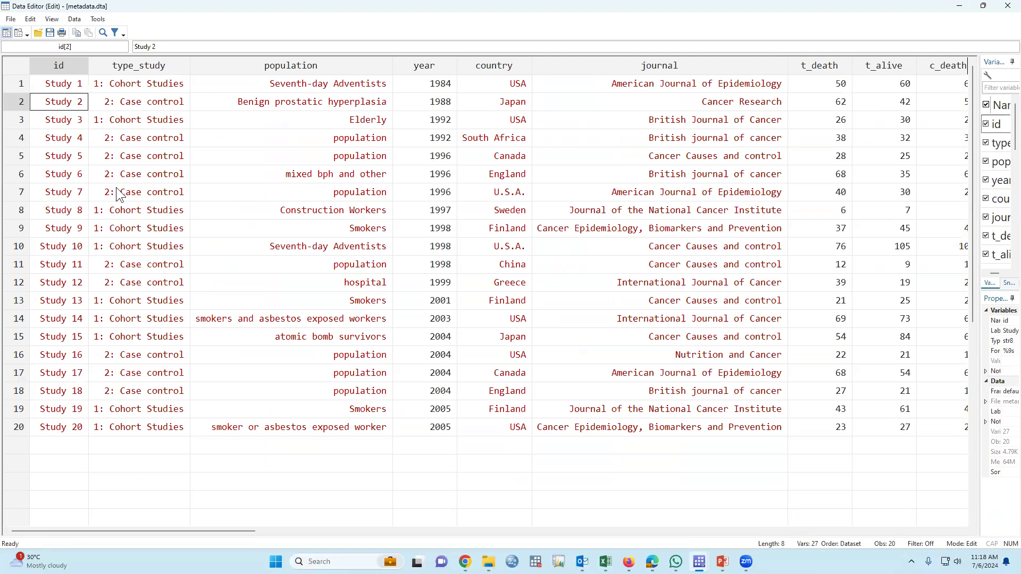
{"action": "left_click_drag", "start_coordinate": [44, 81], "coordinate": [725, 217]}
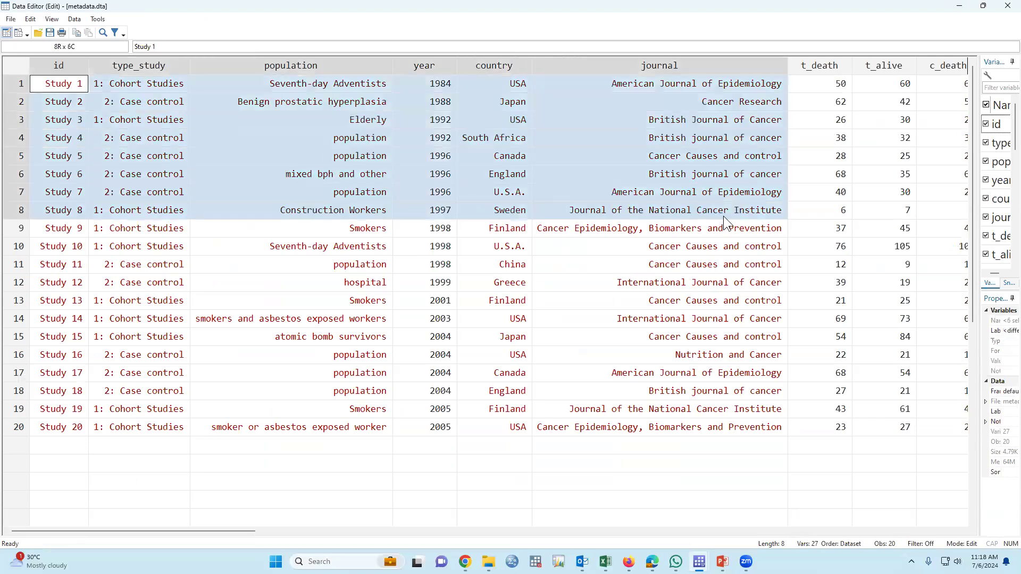
{"action": "left_click", "coordinate": [1007, 5]}
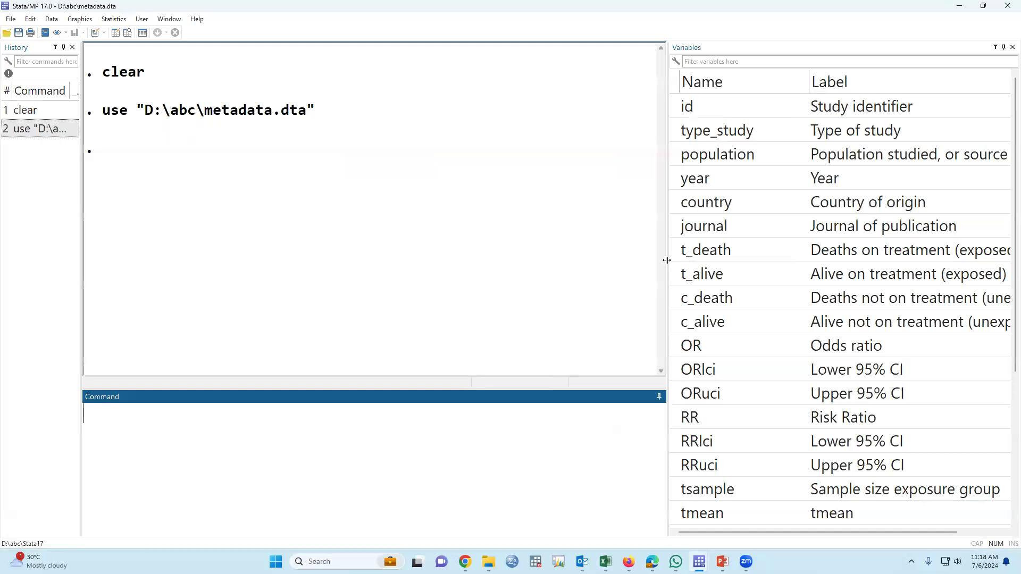
- Run br with id, t_death, t_alive, c_death and c_alive from the Variables list
{"action": "left_click_drag", "start_coordinate": [669, 260], "coordinate": [606, 259]}
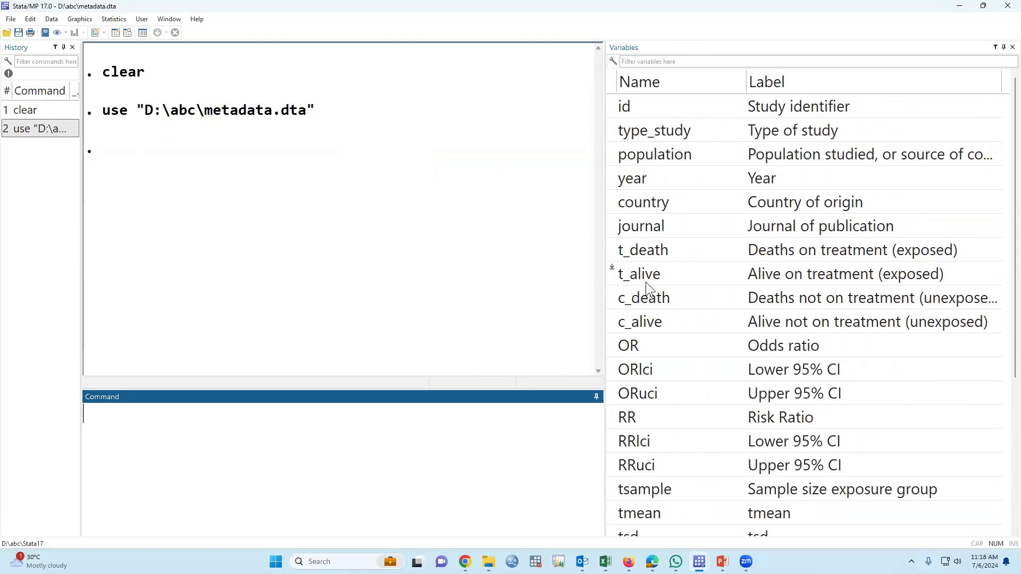
{"action": "type", "text": "br"}
{"action": "left_click", "coordinate": [612, 102]}
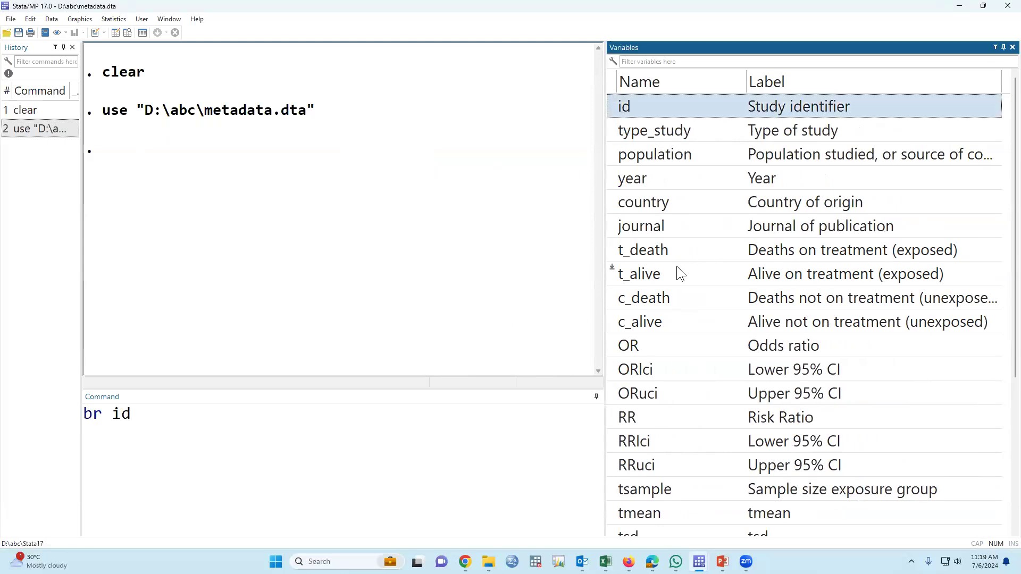
{"action": "left_click", "coordinate": [612, 245]}
{"action": "left_click", "coordinate": [612, 271]}
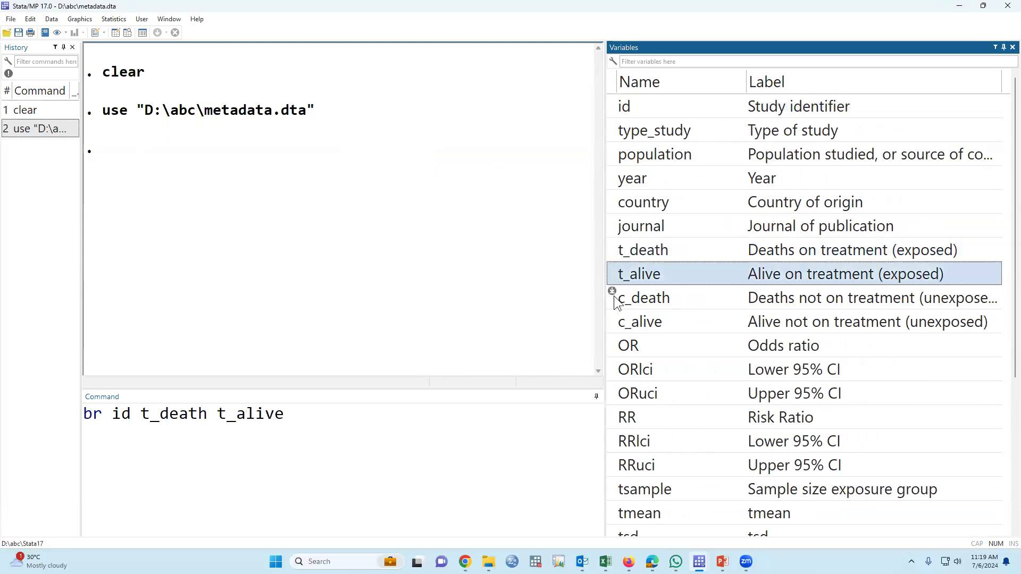
{"action": "left_click", "coordinate": [612, 296]}
{"action": "left_click", "coordinate": [612, 319]}
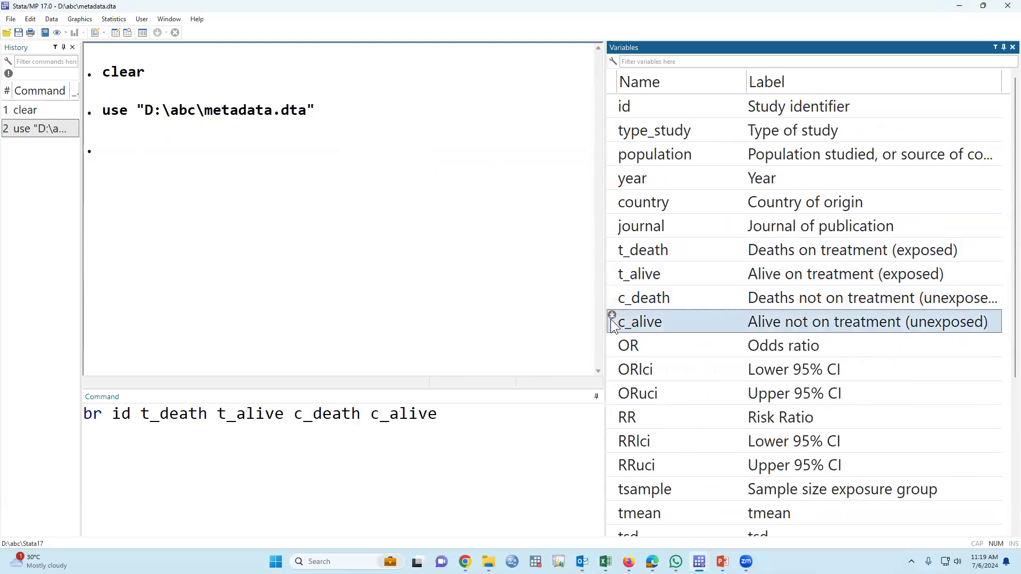
{"action": "key", "text": "Return"}
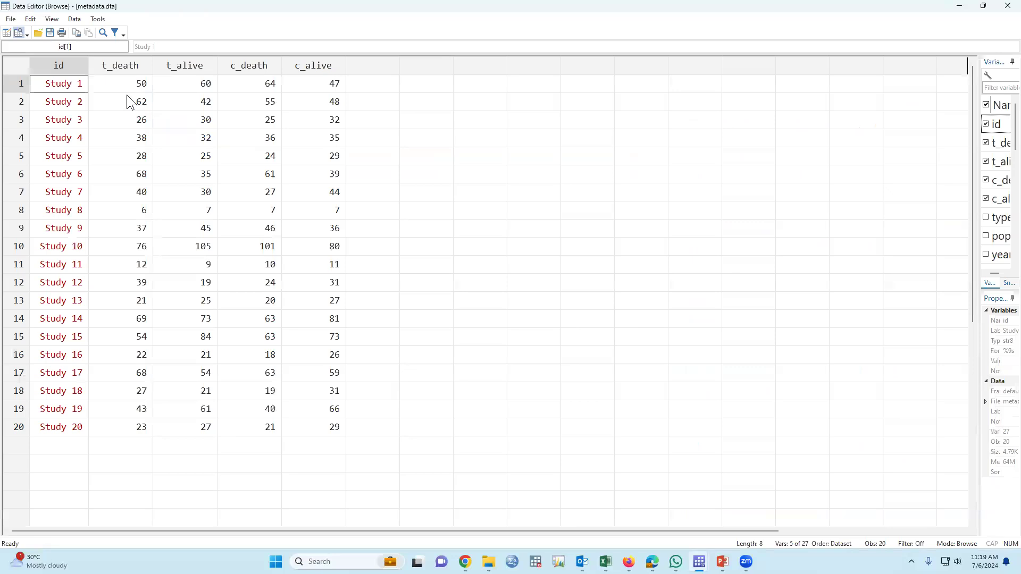
- Point out Study 1's counts (50, 60, 64, 47) and Study 4's t_death 38, then minimize the browser
{"action": "left_click_drag", "start_coordinate": [124, 90], "coordinate": [317, 86]}
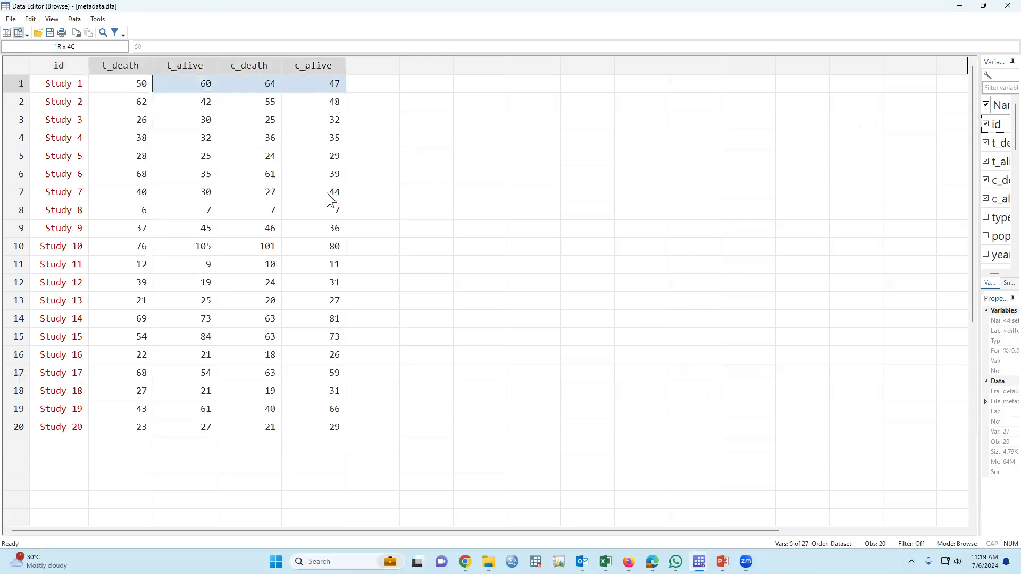
{"action": "left_click", "coordinate": [126, 136]}
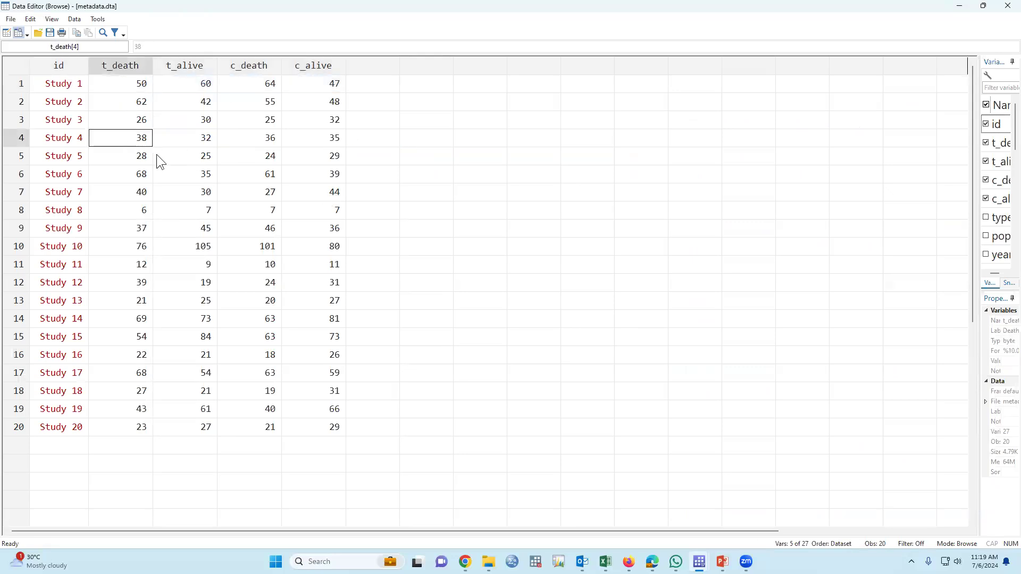
{"action": "left_click", "coordinate": [144, 91]}
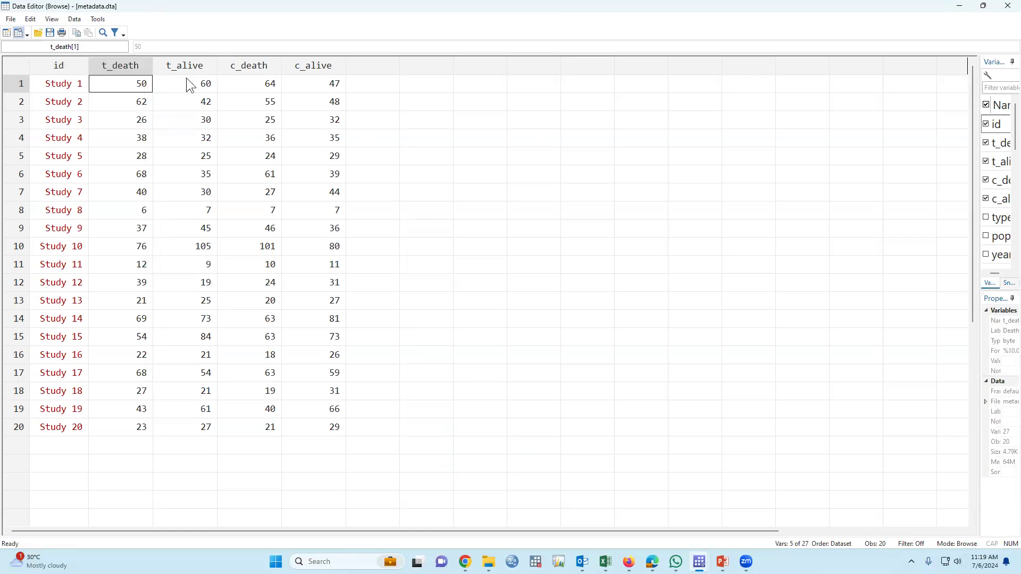
{"action": "left_click", "coordinate": [206, 91]}
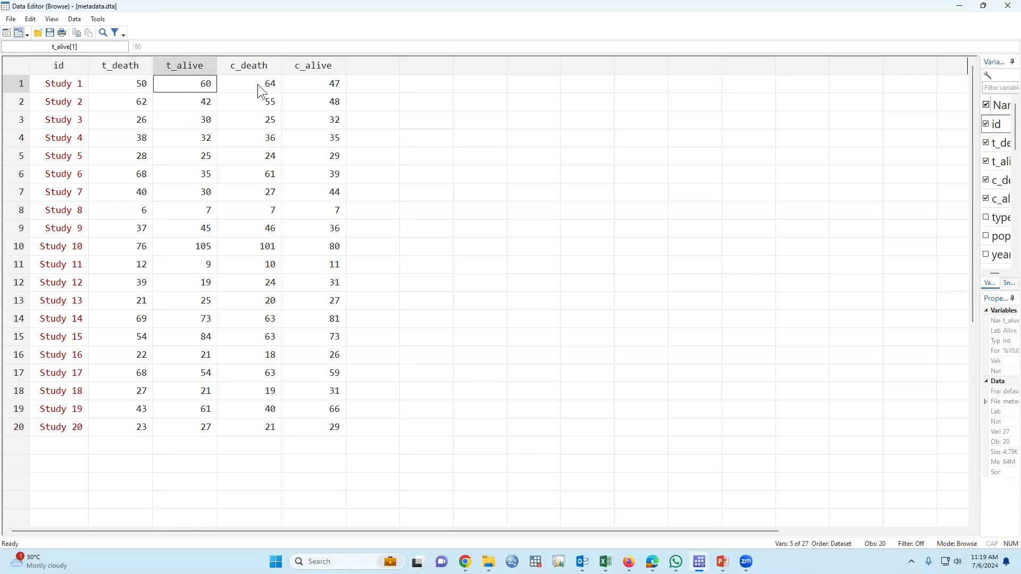
{"action": "left_click", "coordinate": [250, 91]}
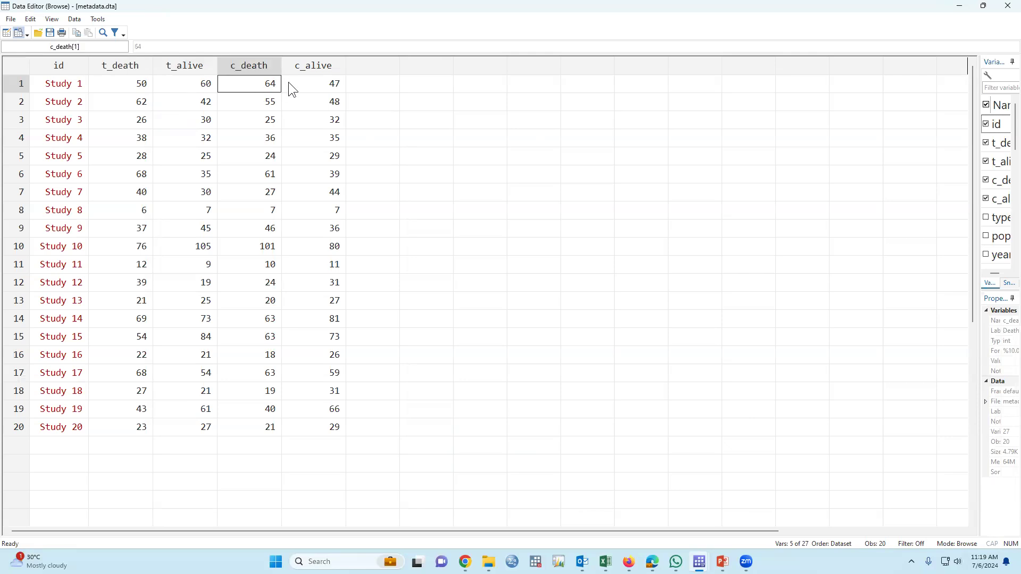
{"action": "left_click", "coordinate": [334, 86]}
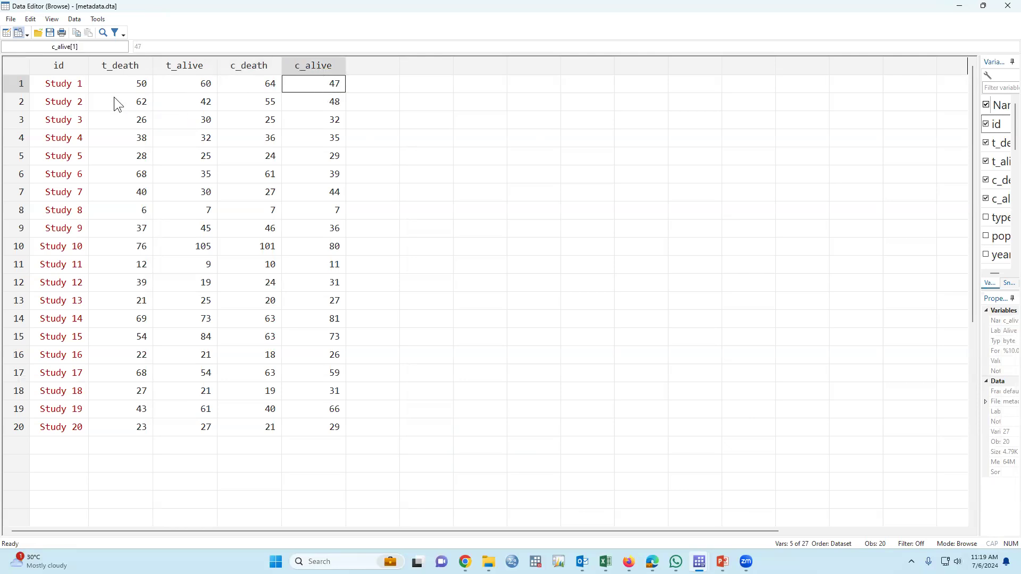
{"action": "left_click_drag", "start_coordinate": [118, 85], "coordinate": [312, 83]}
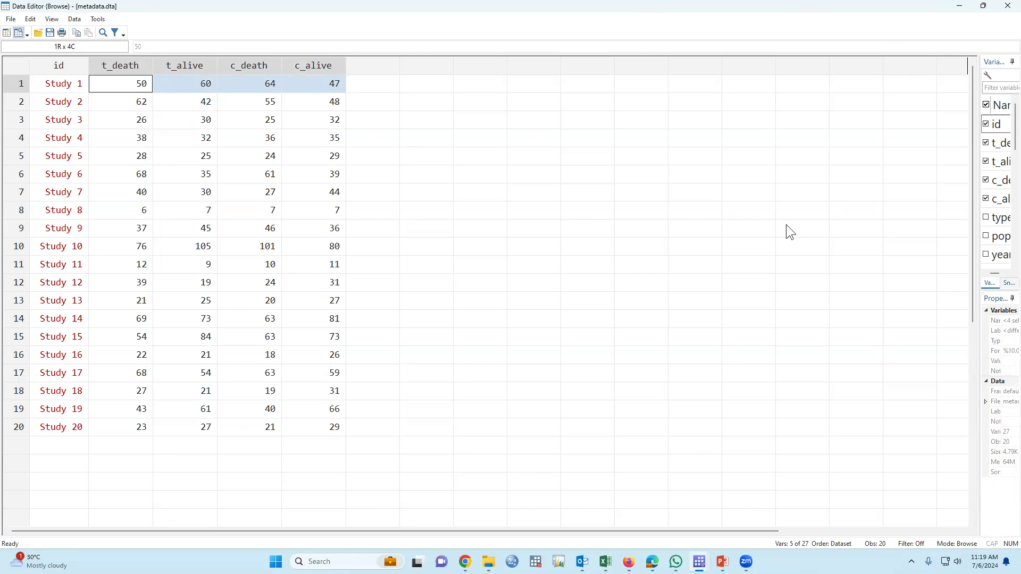
{"action": "left_click", "coordinate": [959, 6]}
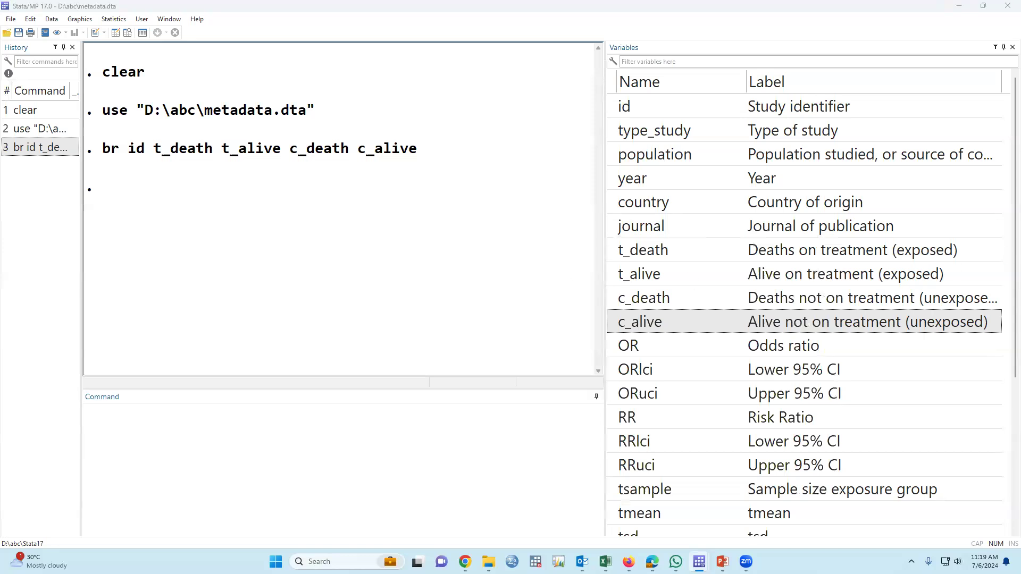
- Run 'help metan' and switch the Viewer text to a larger font size
{"action": "left_click", "coordinate": [208, 459]}
{"action": "type", "text": "metan"}
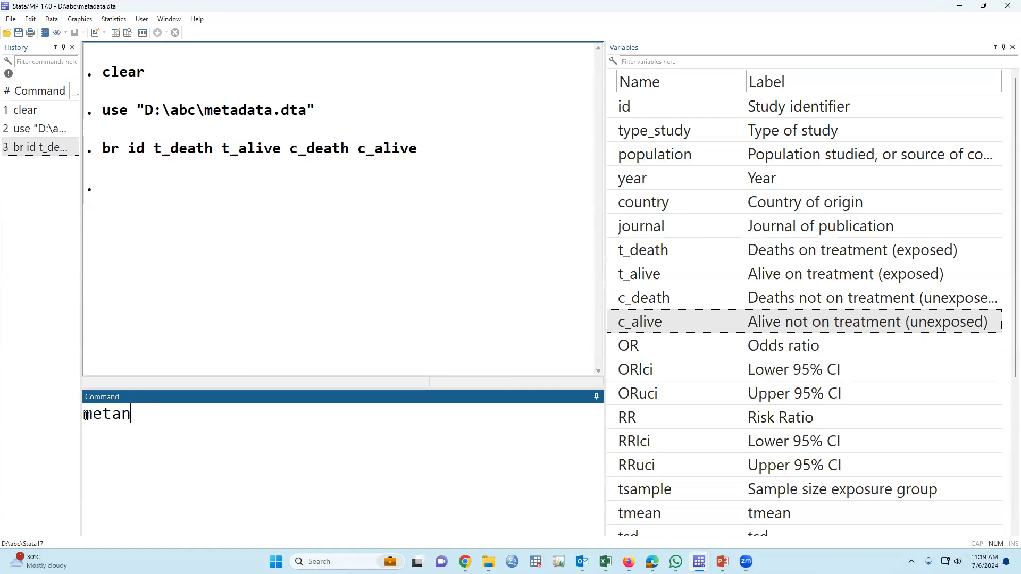
{"action": "key", "text": "Home"}
{"action": "type", "text": "help"}
{"action": "key", "text": "Return"}
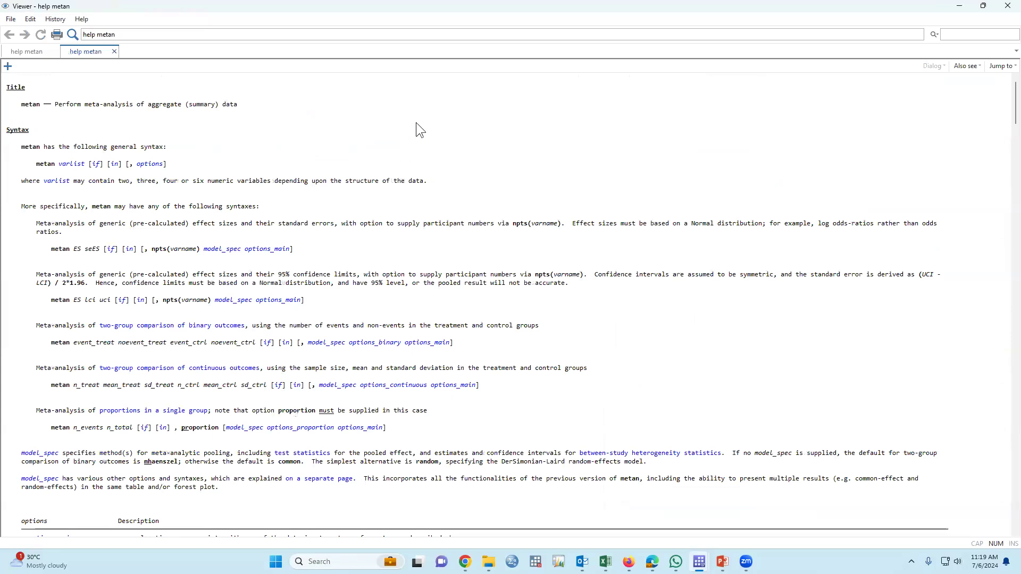
{"action": "right_click", "coordinate": [415, 123]}
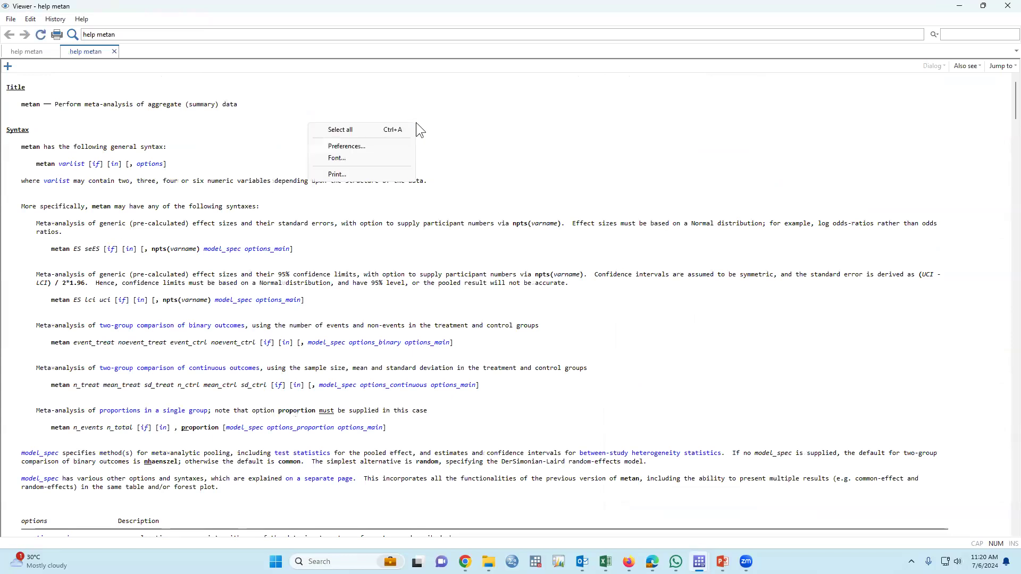
{"action": "left_click", "coordinate": [361, 158]}
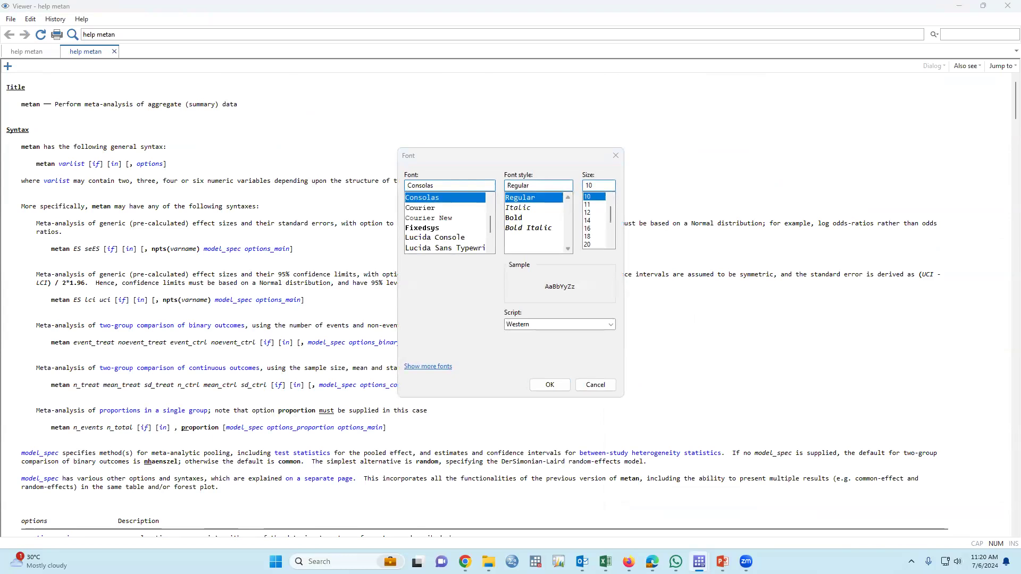
{"action": "key", "text": "Return"}
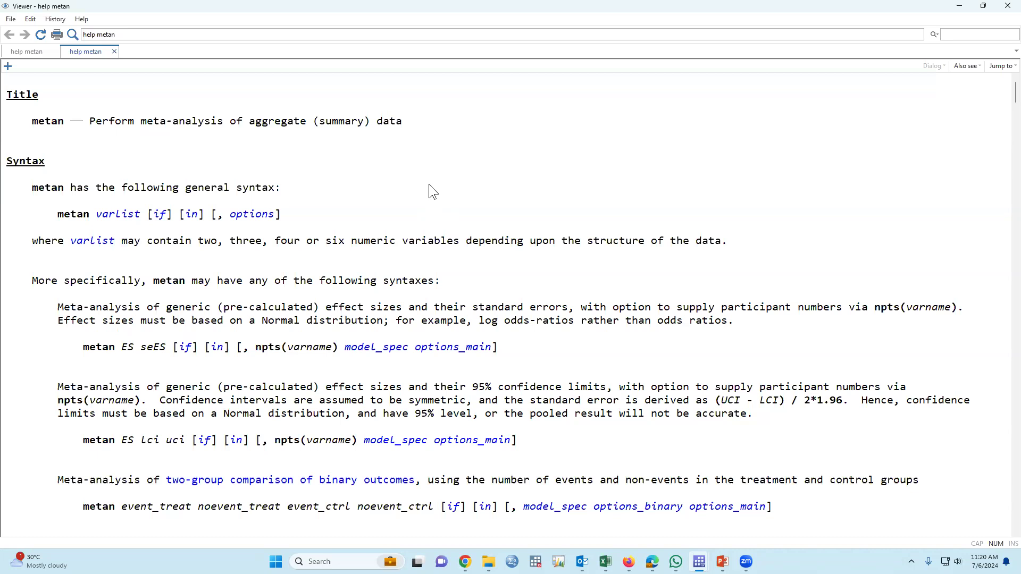
- In Stata/SE 15.0, run 'ssc install metan, replace'
{"action": "left_click", "coordinate": [958, 10]}
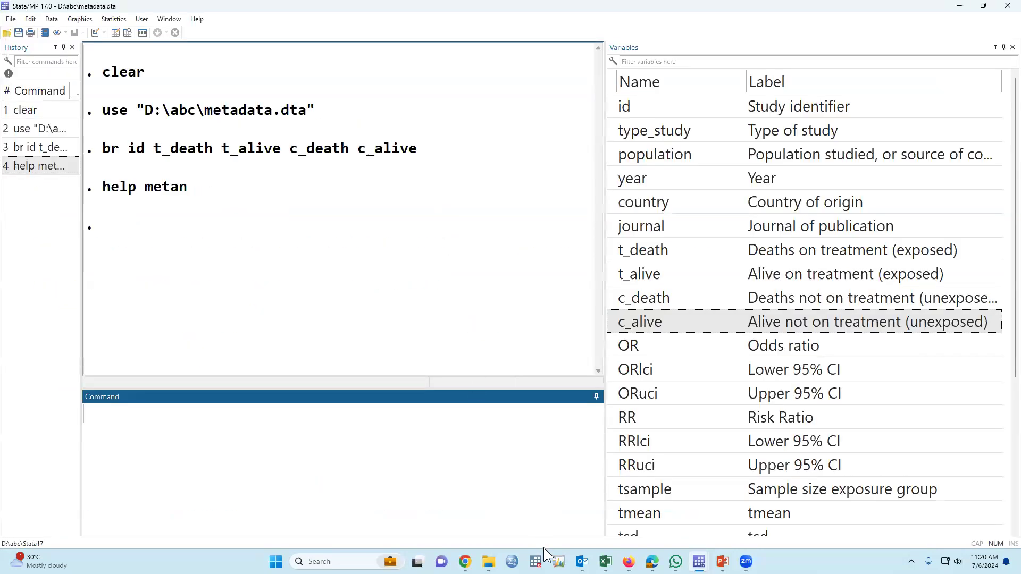
{"action": "left_click", "coordinate": [536, 562]}
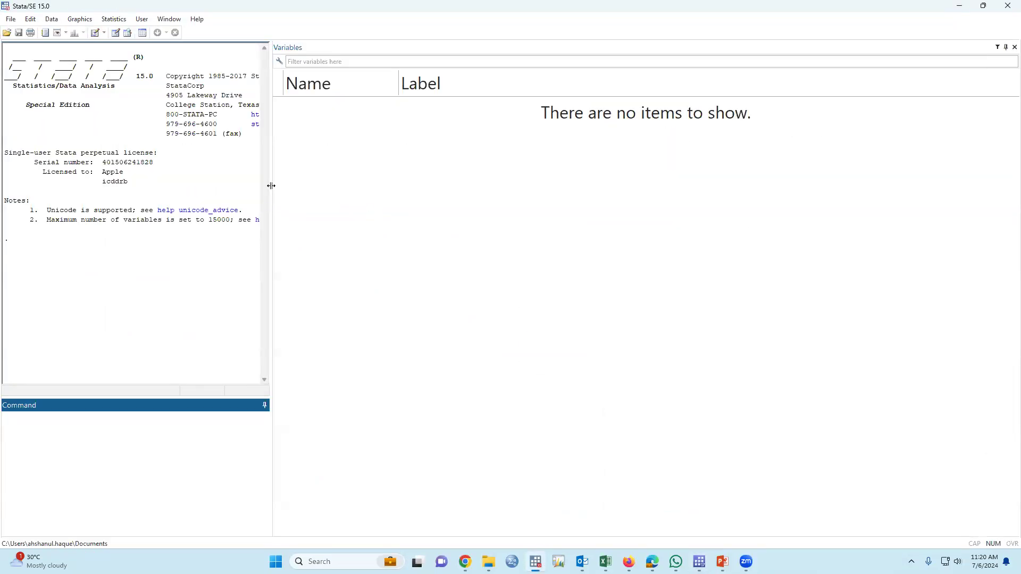
{"action": "left_click_drag", "start_coordinate": [269, 184], "coordinate": [564, 173]}
{"action": "right_click", "coordinate": [264, 456]}
{"action": "left_click", "coordinate": [201, 445]}
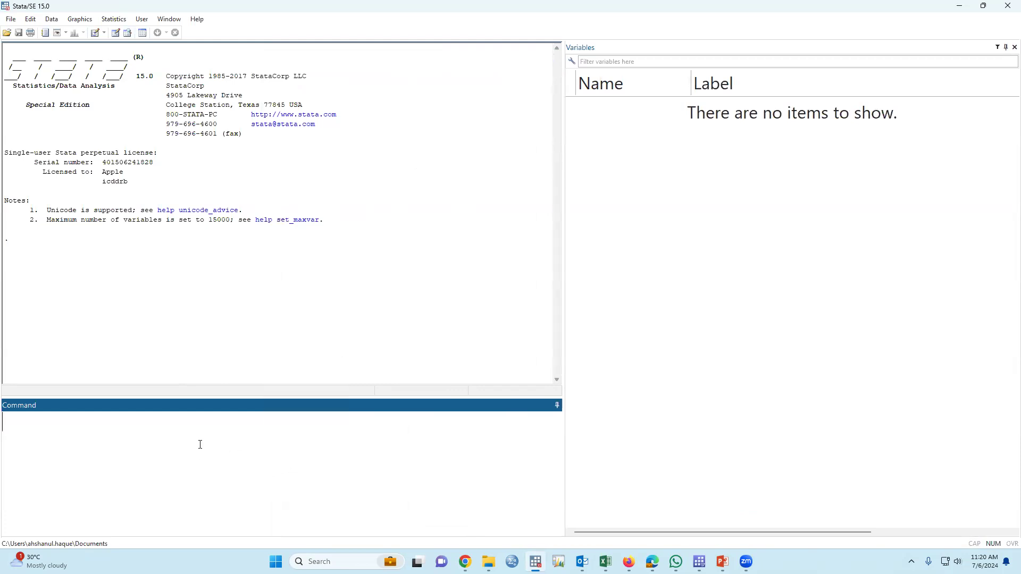
{"action": "type", "text": "ssc install metan."}
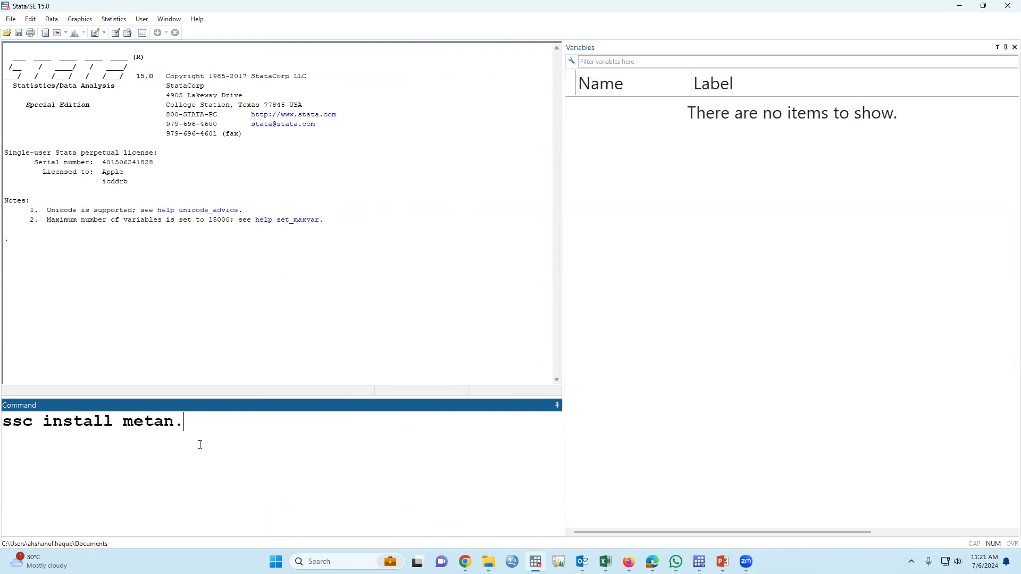
{"action": "key", "text": "BackSpace"}
{"action": "type", "text": ", replace"}
{"action": "key", "text": "Return"}
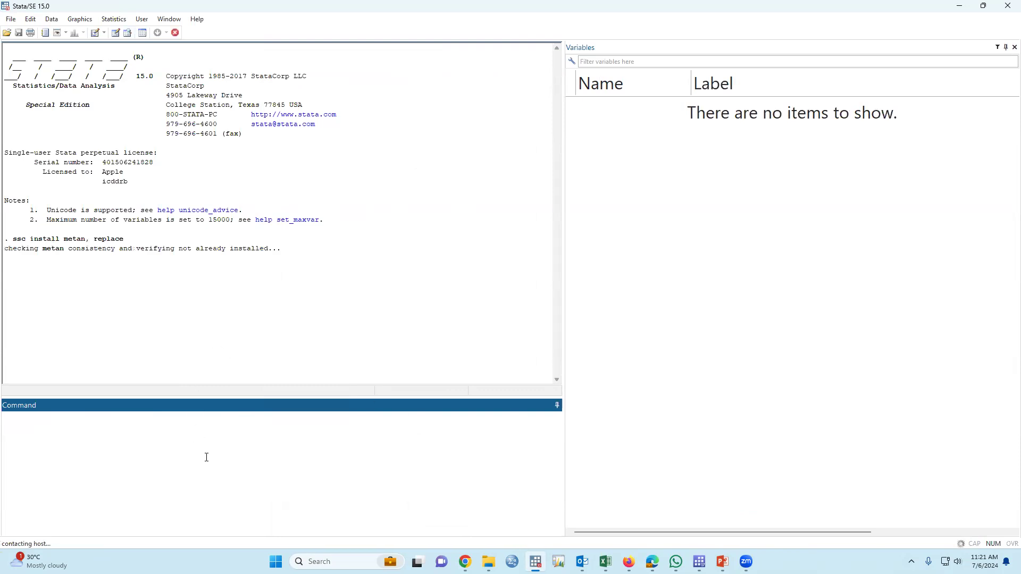
- Draft install commands for metafunnel and metabias, then cut the command line empty
{"action": "key", "text": "Page_Up"}
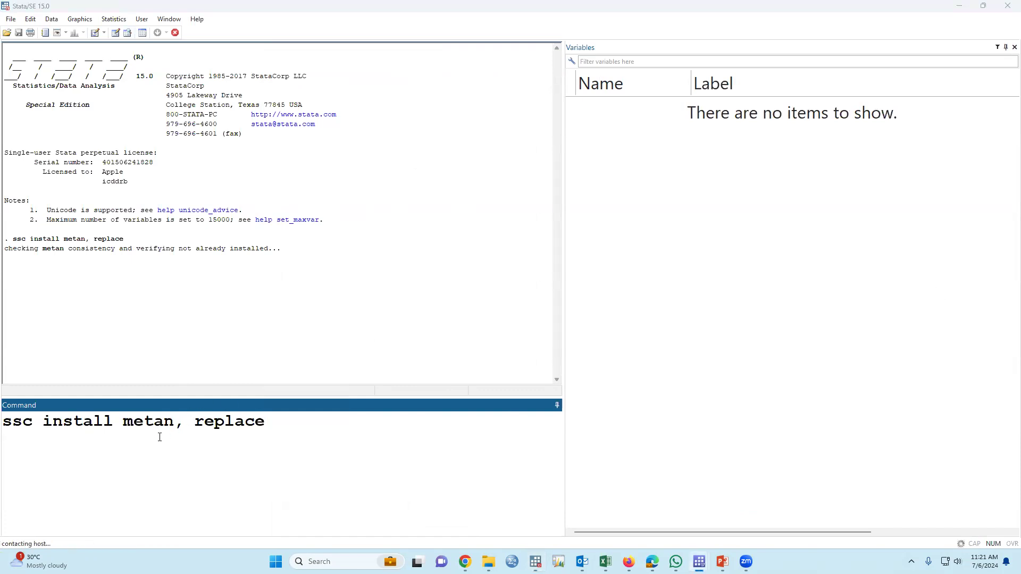
{"action": "double_click", "coordinate": [135, 424]}
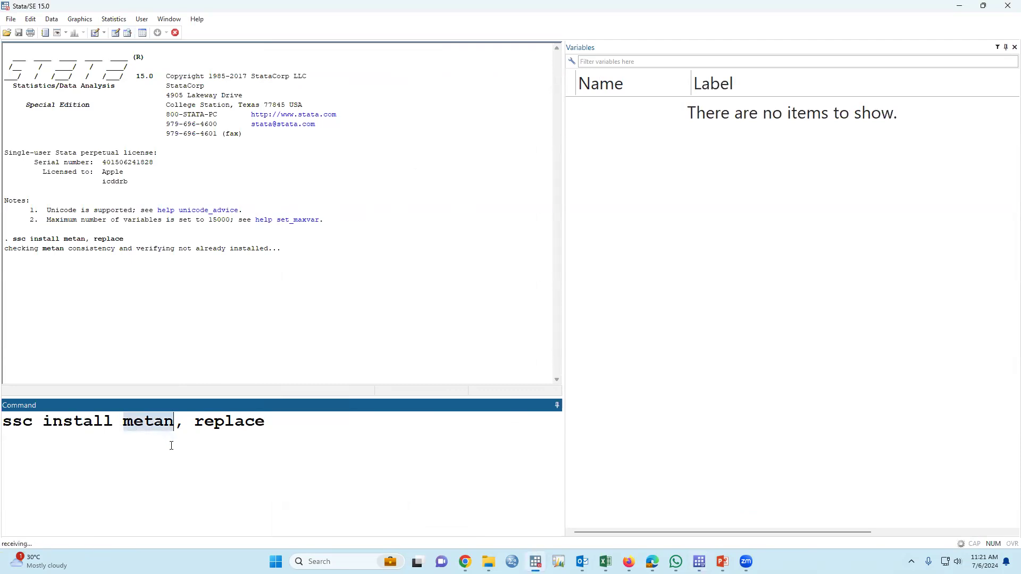
{"action": "type", "text": "metafunnel"}
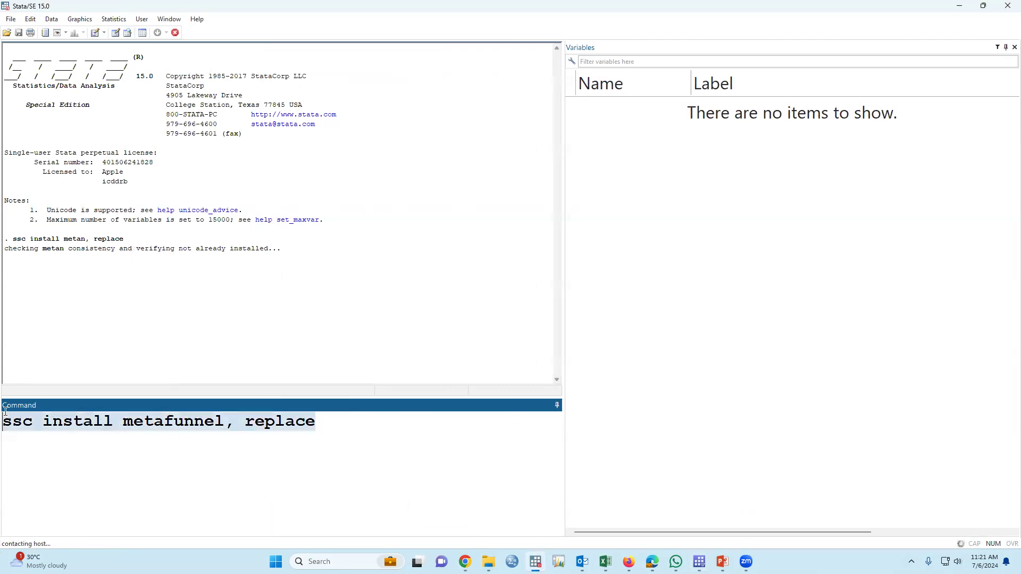
{"action": "left_click", "coordinate": [263, 445]}
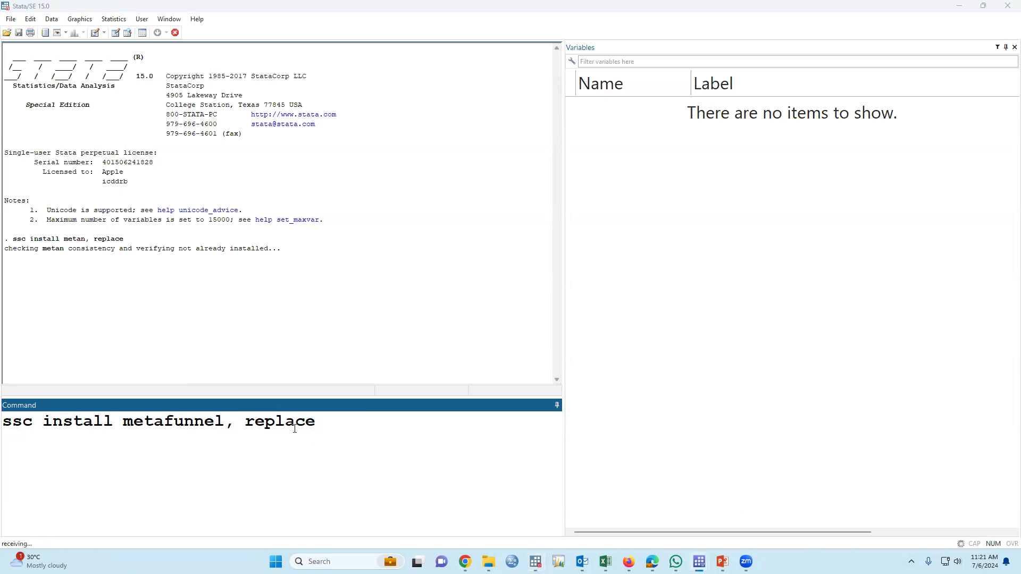
{"action": "double_click", "coordinate": [202, 439]}
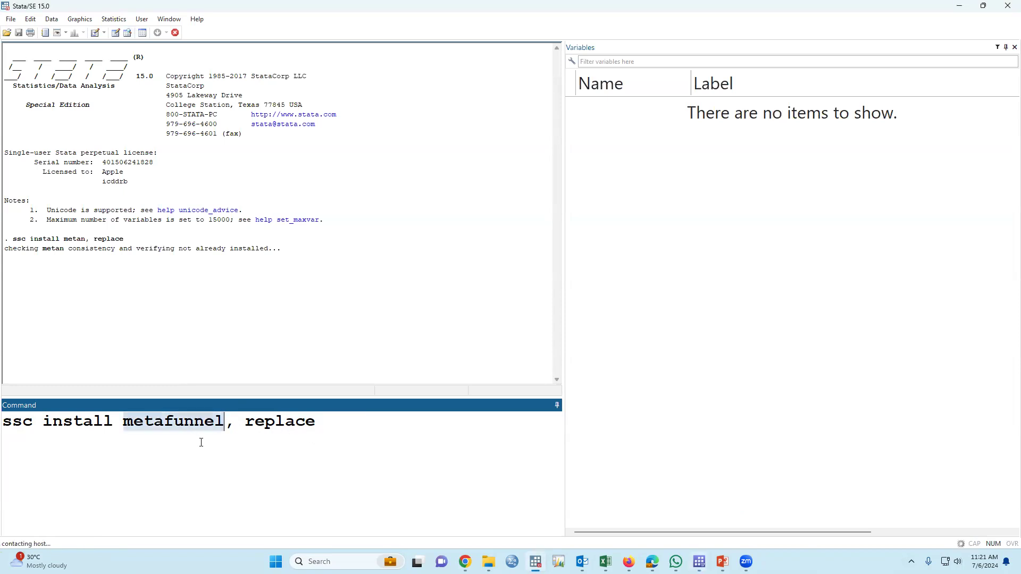
{"action": "type", "text": "metabias"}
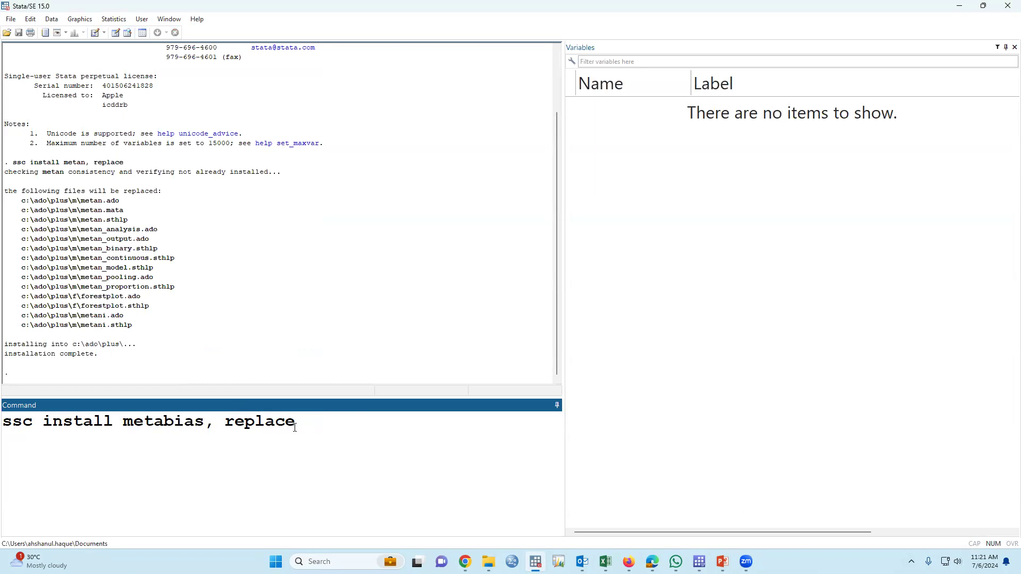
{"action": "left_click_drag", "start_coordinate": [307, 423], "coordinate": [6, 417]}
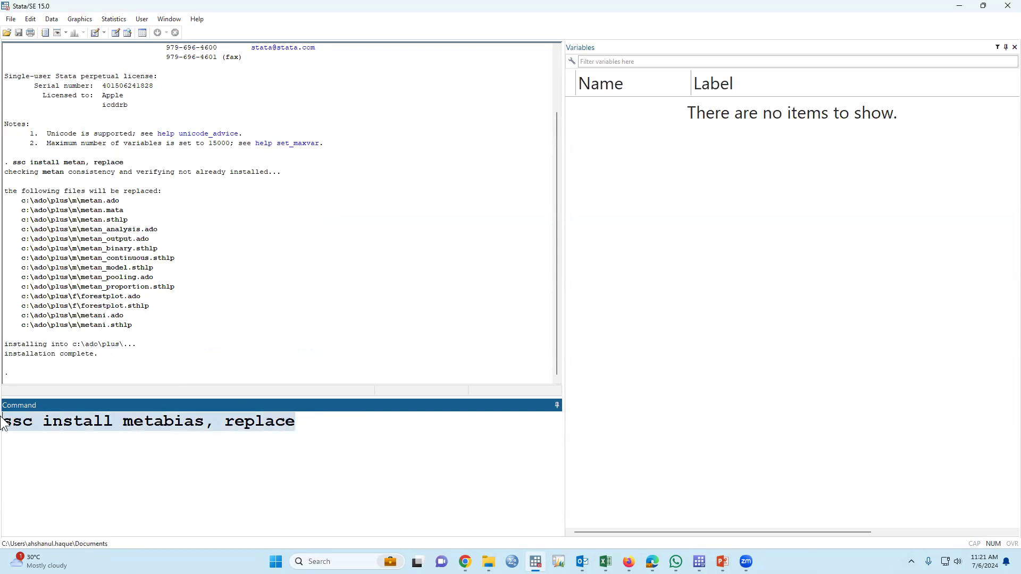
{"action": "key", "text": "ctrl+x"}
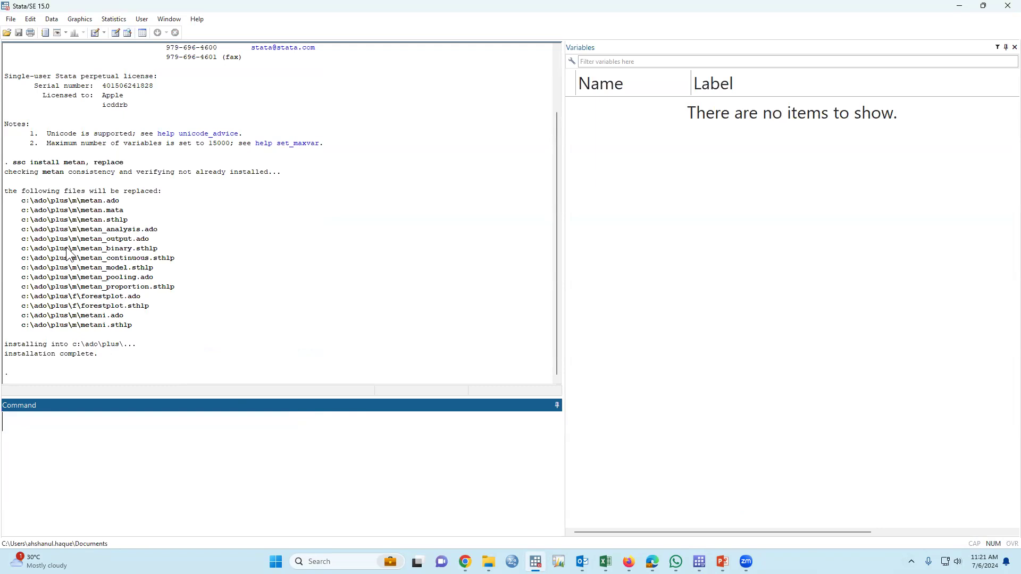
- Highlight the metan install line in the results and return to the Stata/MP 17.0 session
{"action": "left_click_drag", "start_coordinate": [11, 161], "coordinate": [124, 171]}
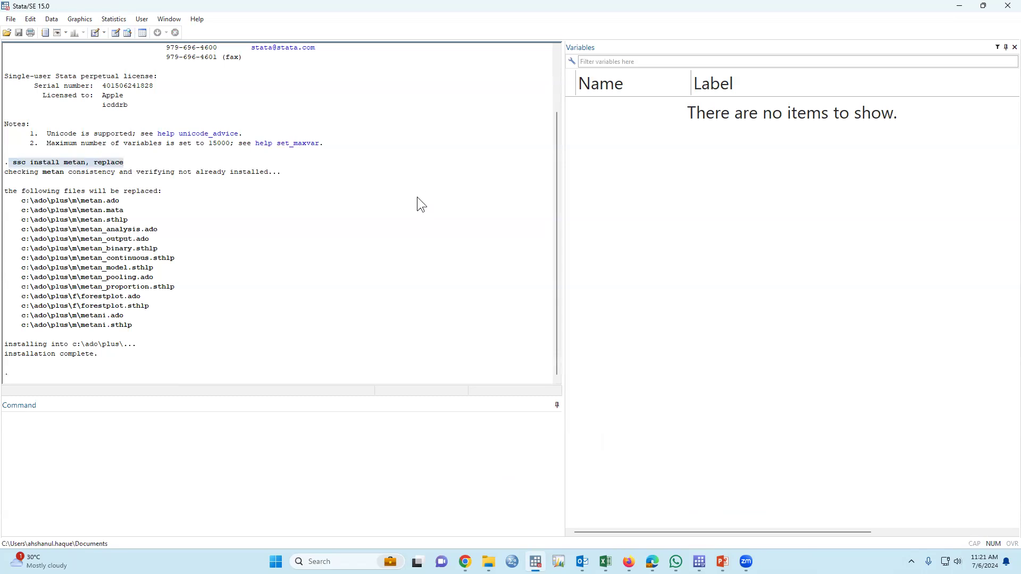
{"action": "key", "text": "alt+Tab"}
{"action": "mouse_move", "coordinate": [698, 559]}
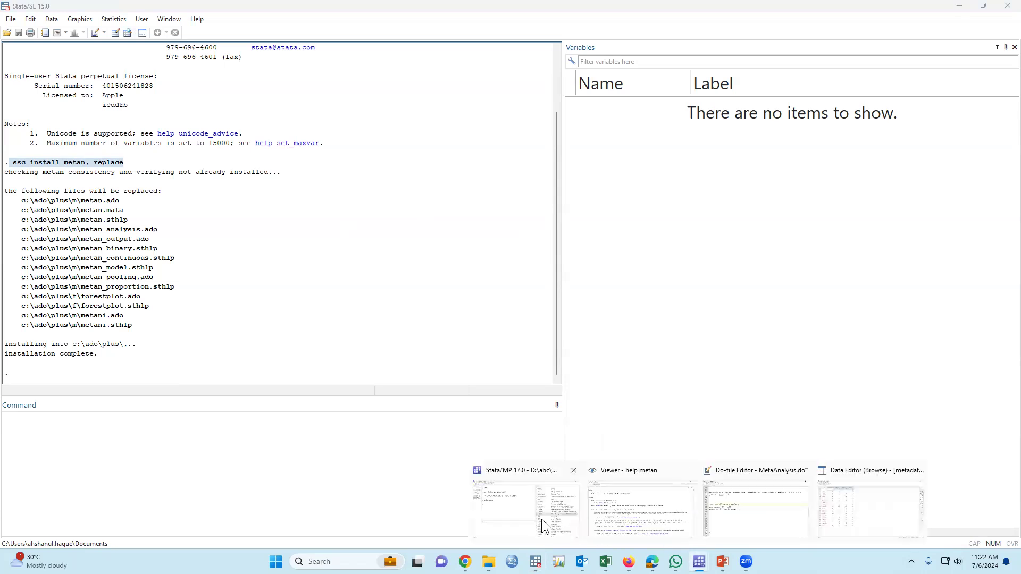
{"action": "left_click", "coordinate": [514, 509]}
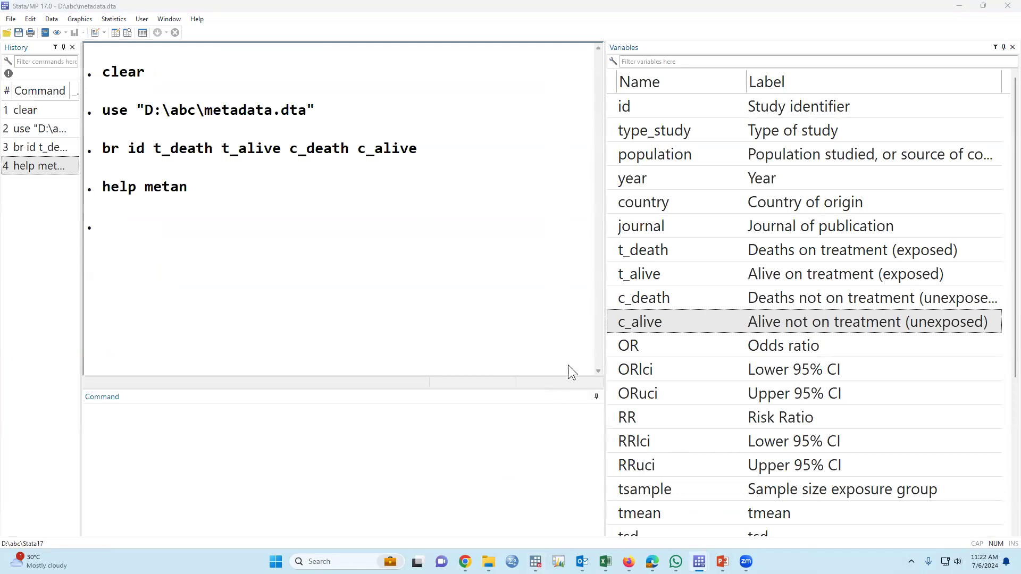
- Build and run 'br t_death t_alive tsample' using the Variables pane
{"action": "left_click", "coordinate": [423, 461]}
{"action": "type", "text": "br"}
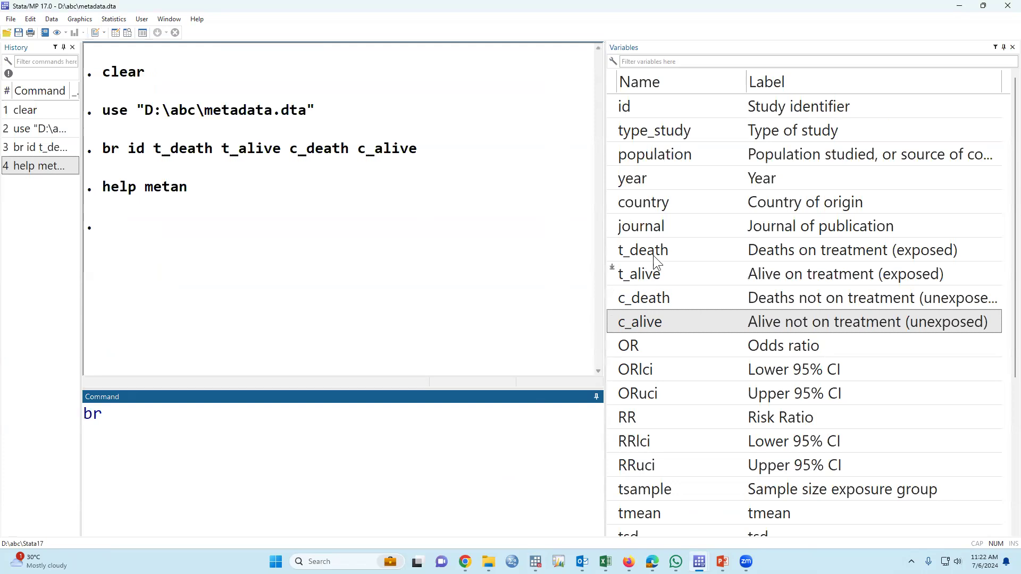
{"action": "left_click", "coordinate": [612, 244]}
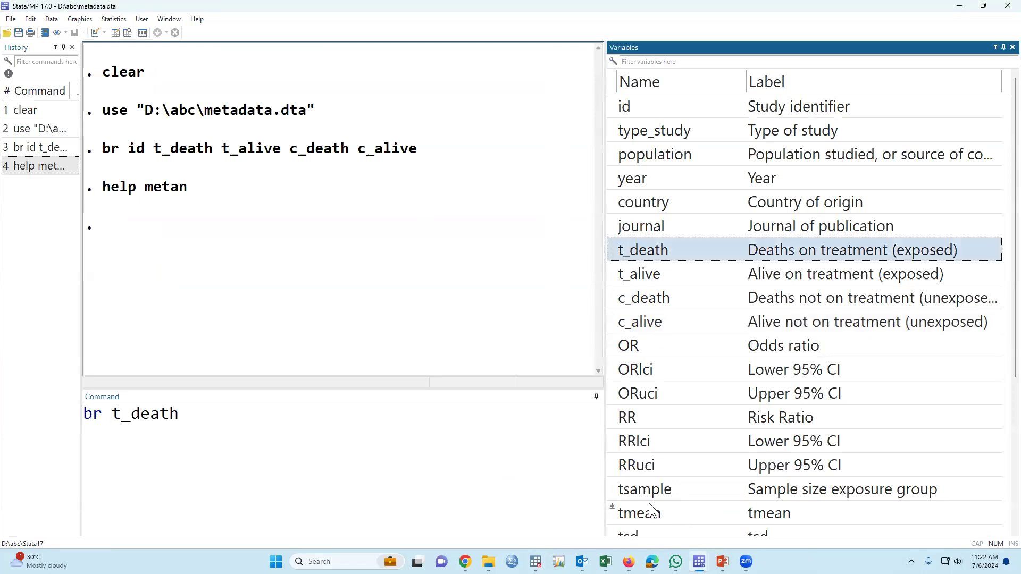
{"action": "left_click", "coordinate": [612, 484]}
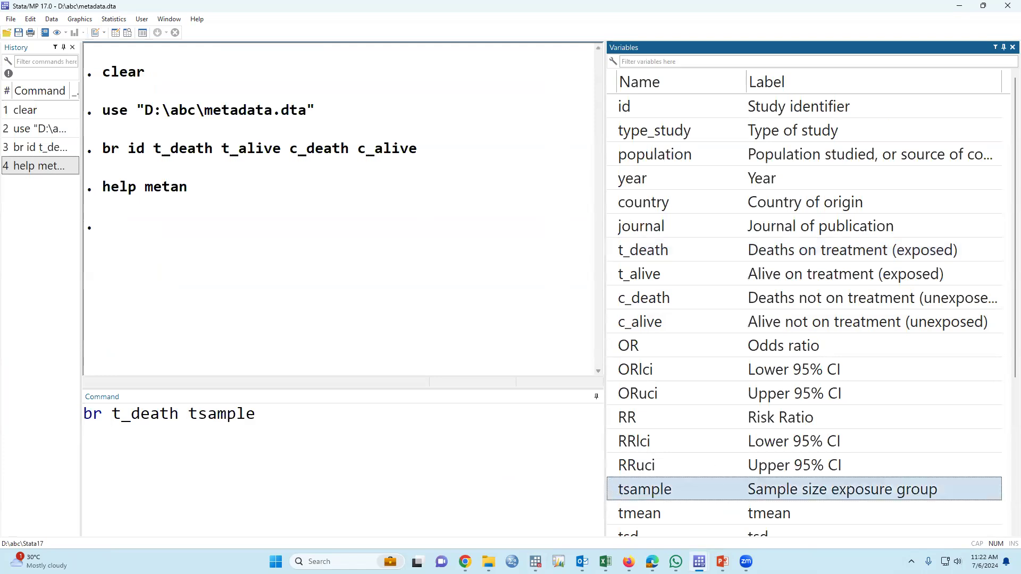
{"action": "left_click", "coordinate": [215, 463]}
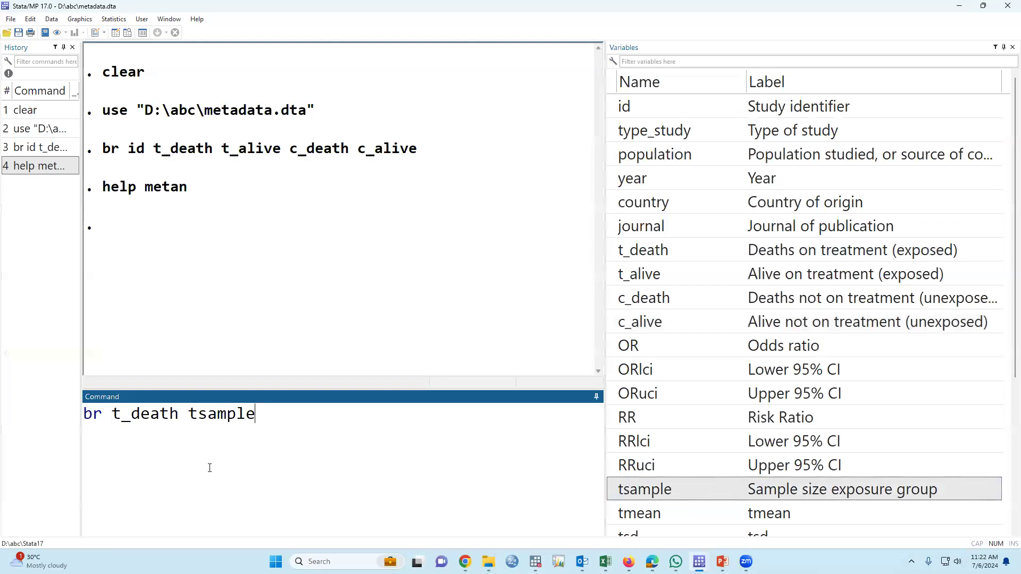
{"action": "left_click", "coordinate": [174, 415]}
{"action": "left_click_drag", "start_coordinate": [170, 415], "coordinate": [113, 414]}
{"action": "left_click", "coordinate": [190, 437]}
{"action": "left_click", "coordinate": [179, 426]}
{"action": "left_click", "coordinate": [614, 267]}
{"action": "key", "text": "Return"}
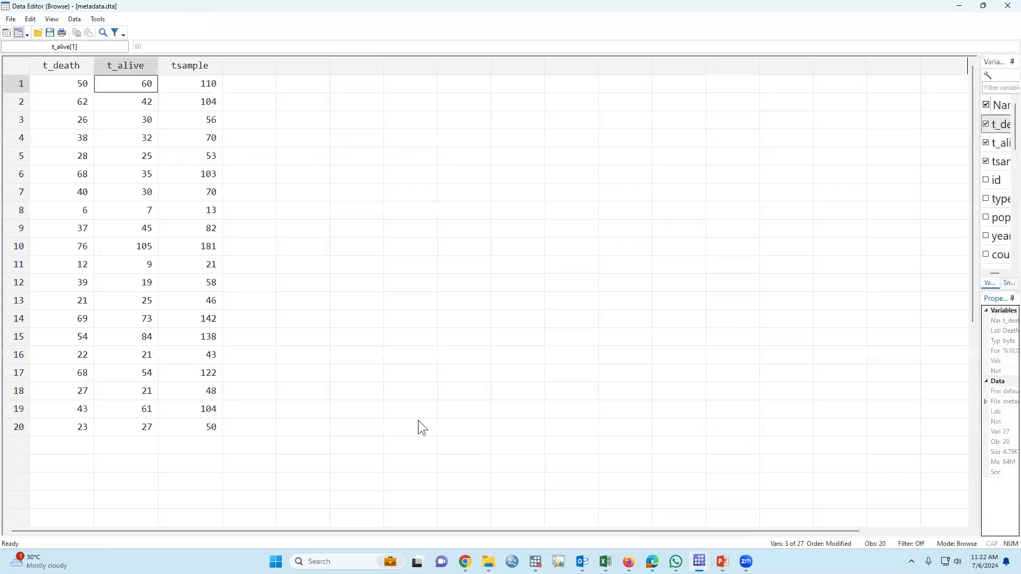
- Select the values of all three columns, then minimize the data browser
{"action": "left_click", "coordinate": [186, 85]}
{"action": "left_click_drag", "start_coordinate": [93, 84], "coordinate": [205, 426]}
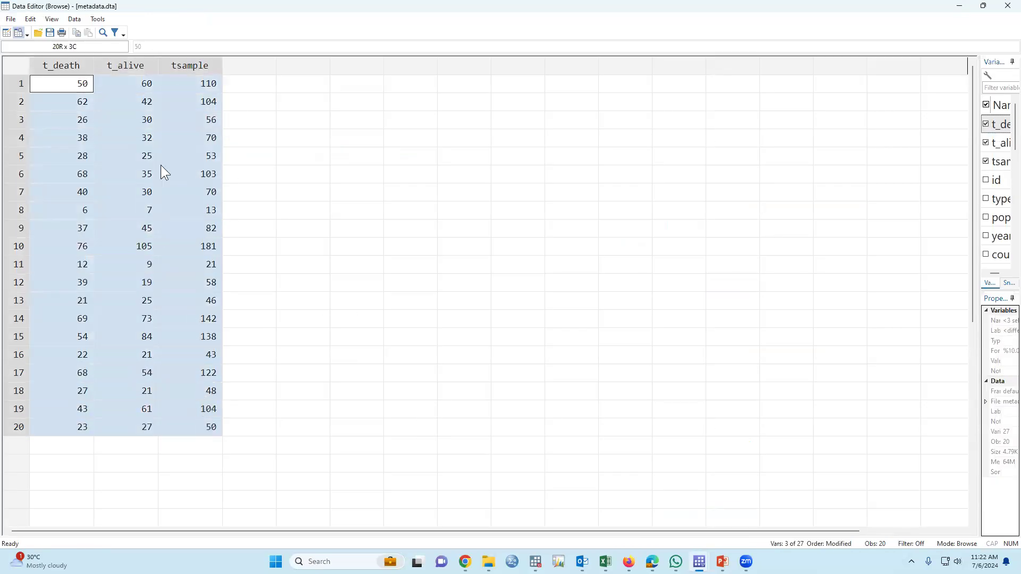
{"action": "left_click", "coordinate": [959, 6]}
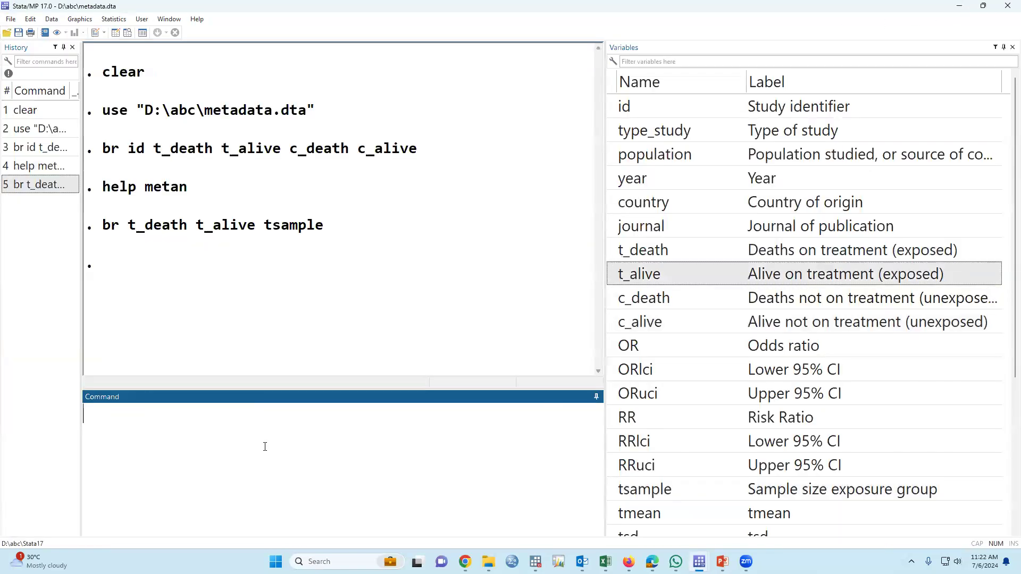
{"action": "type", "text": "metan"}
{"action": "double_click", "coordinate": [612, 248]}
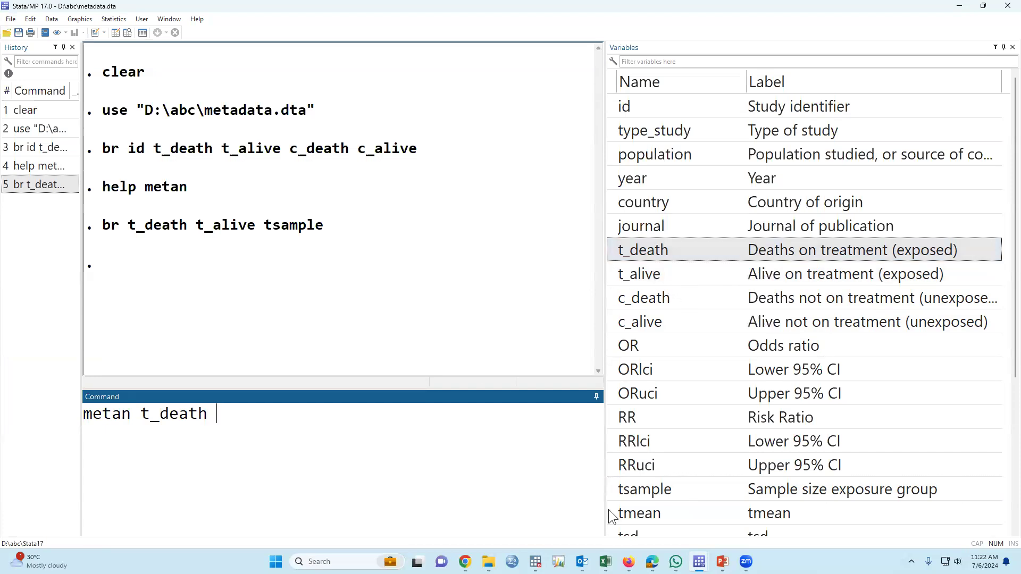
{"action": "double_click", "coordinate": [616, 490]}
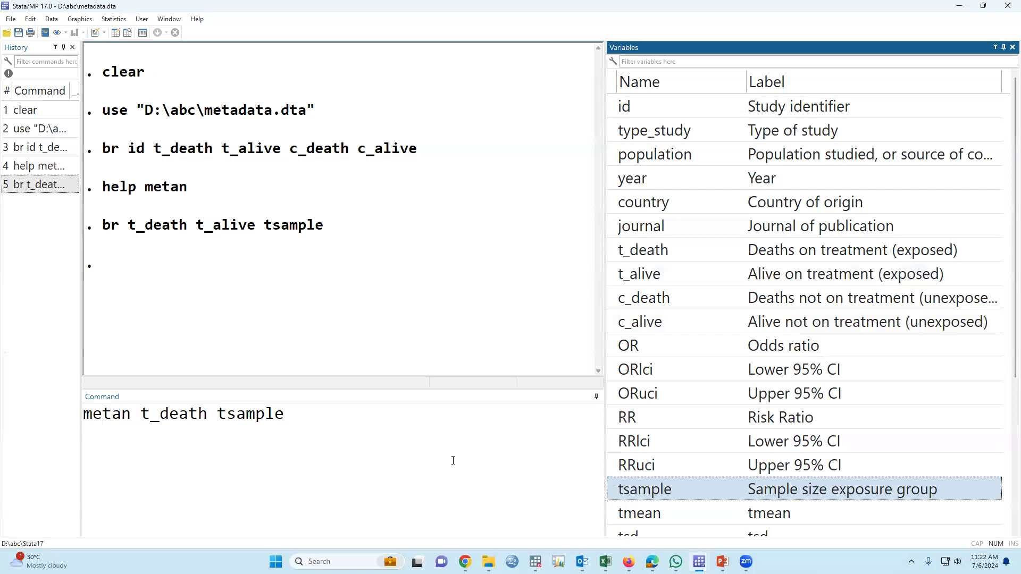
{"action": "type", "text": ","}
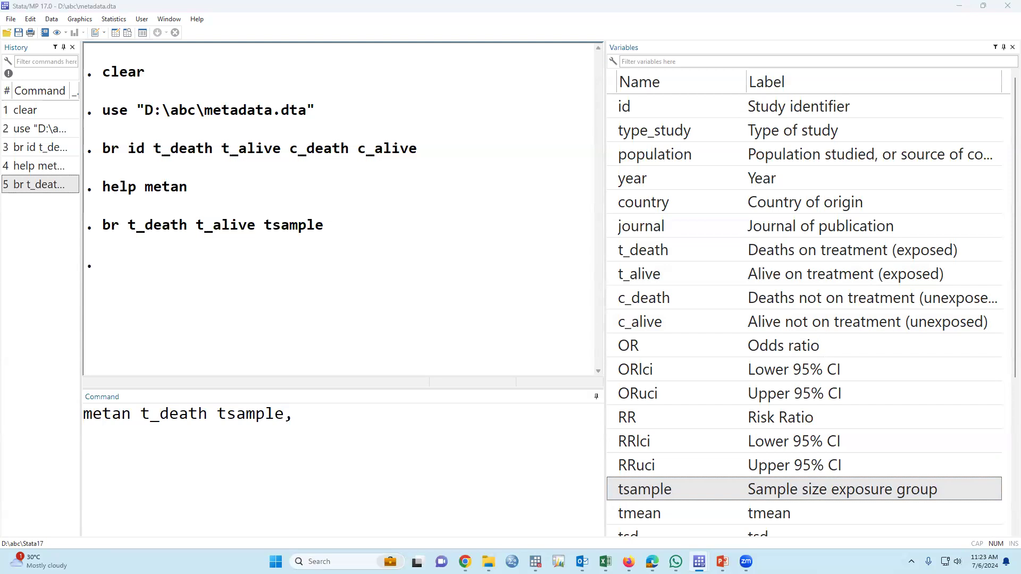
{"action": "left_click", "coordinate": [362, 416]}
{"action": "key", "text": "ctrl+v"}
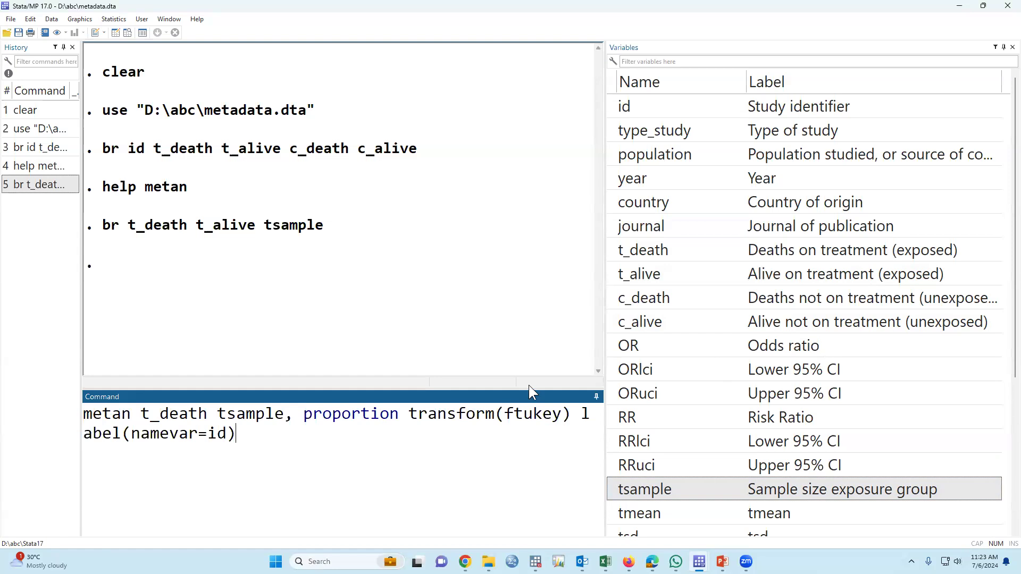
{"action": "left_click_drag", "start_coordinate": [606, 332], "coordinate": [786, 298]}
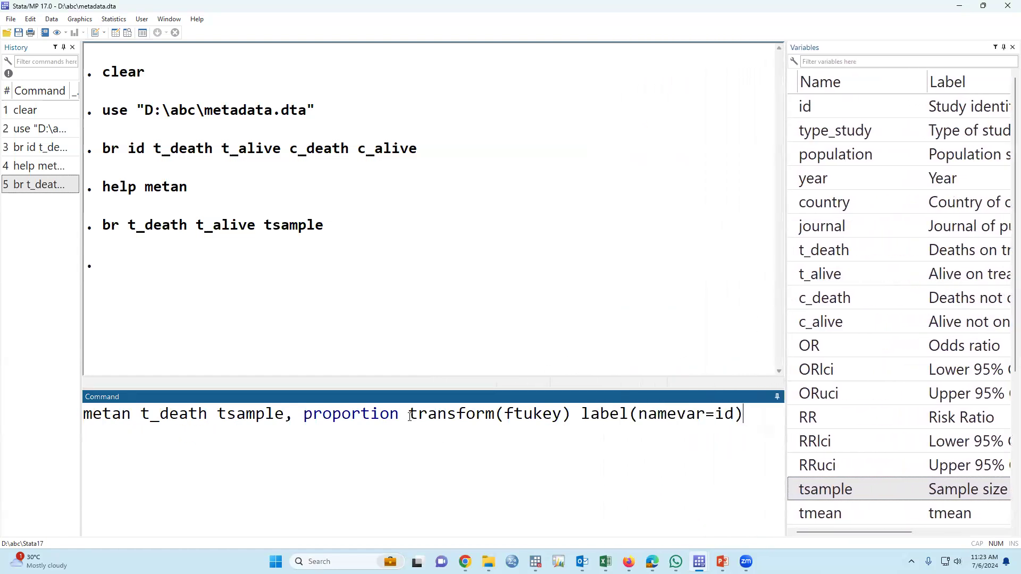
{"action": "left_click_drag", "start_coordinate": [410, 418], "coordinate": [485, 420]}
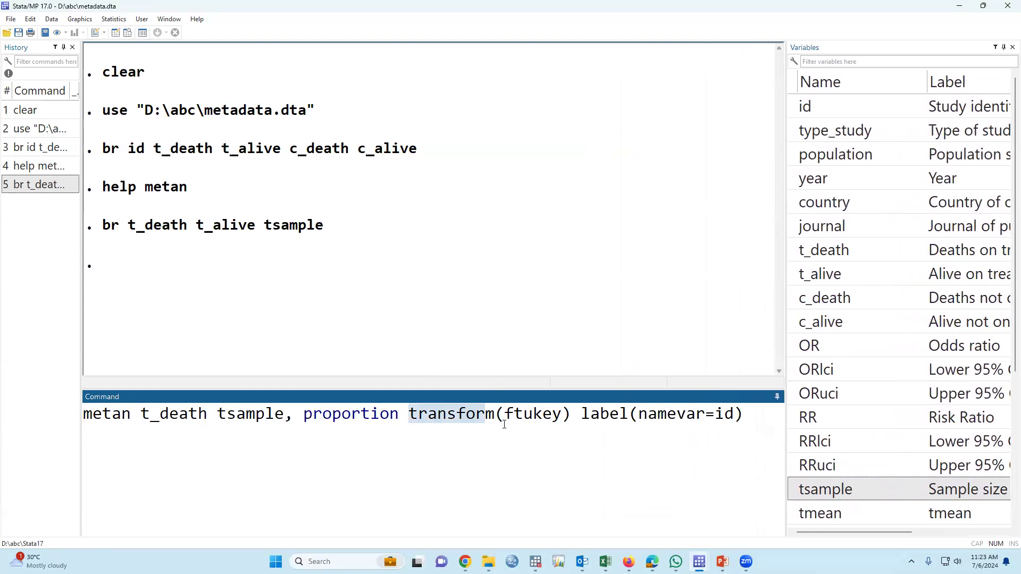
{"action": "double_click", "coordinate": [534, 416]}
{"action": "left_click", "coordinate": [585, 505]}
{"action": "left_click_drag", "start_coordinate": [581, 415], "coordinate": [718, 467]}
{"action": "left_click", "coordinate": [625, 469]}
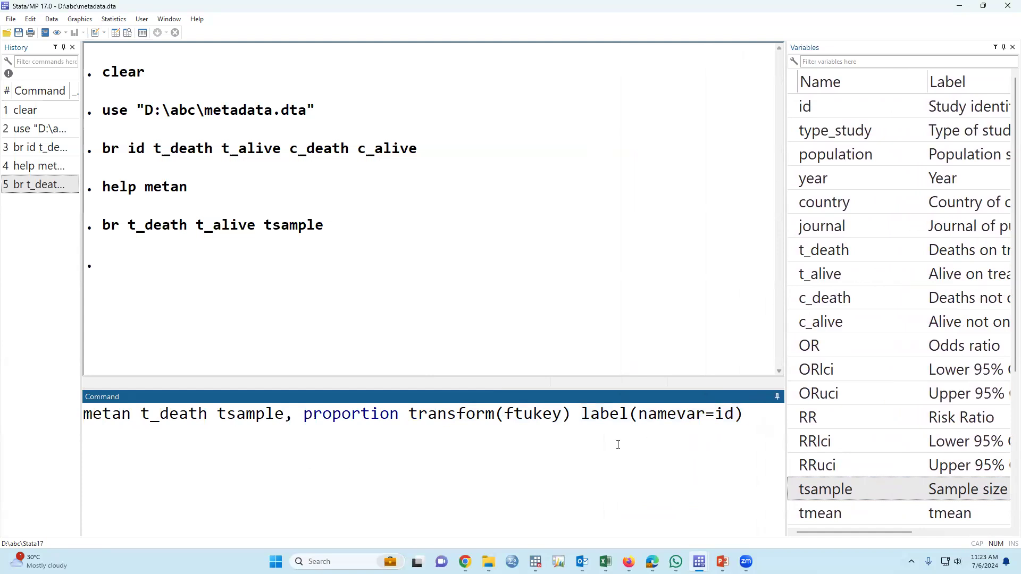
{"action": "left_click_drag", "start_coordinate": [743, 415], "coordinate": [617, 426]}
{"action": "left_click", "coordinate": [617, 427]}
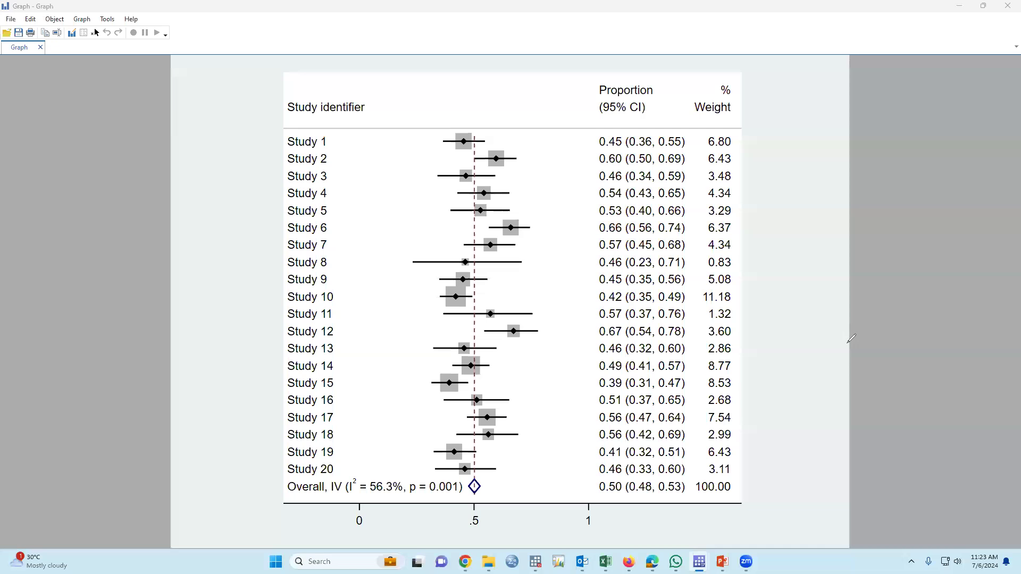
- Circle the overall pooled proportion 0.50 (0.48, 0.53) on the forest plot
{"action": "mouse_move", "coordinate": [269, 483]}
{"action": "left_mouse_down"}
{"action": "mouse_move", "coordinate": [354, 469]}
{"action": "mouse_move", "coordinate": [798, 483]}
{"action": "mouse_move", "coordinate": [505, 521]}
{"action": "mouse_move", "coordinate": [296, 512]}
{"action": "mouse_move", "coordinate": [275, 482]}
{"action": "left_mouse_up"}
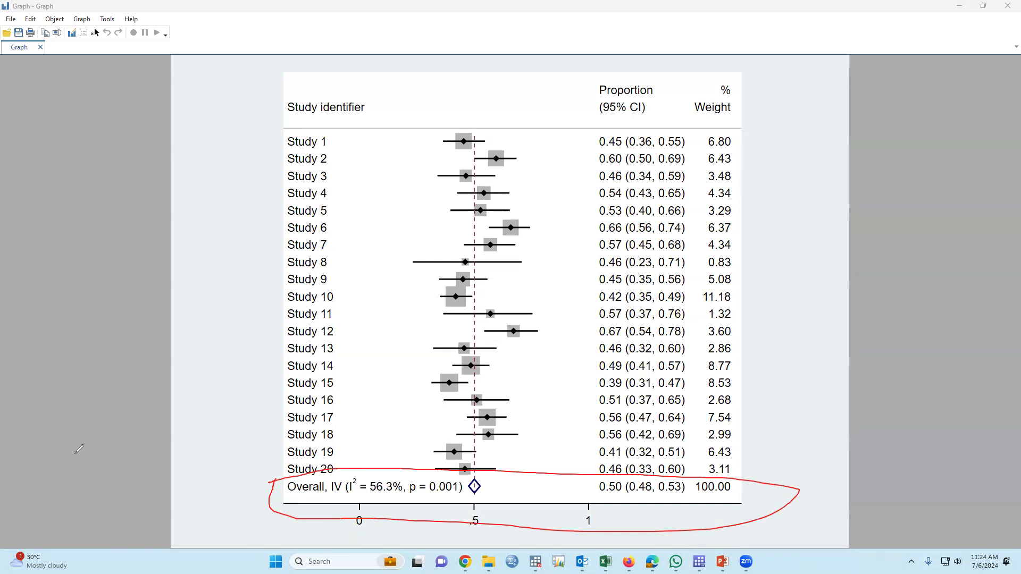
- Recall the previous metan command and swap t_death and tsample for c_death and csample
{"action": "left_click", "coordinate": [1007, 7]}
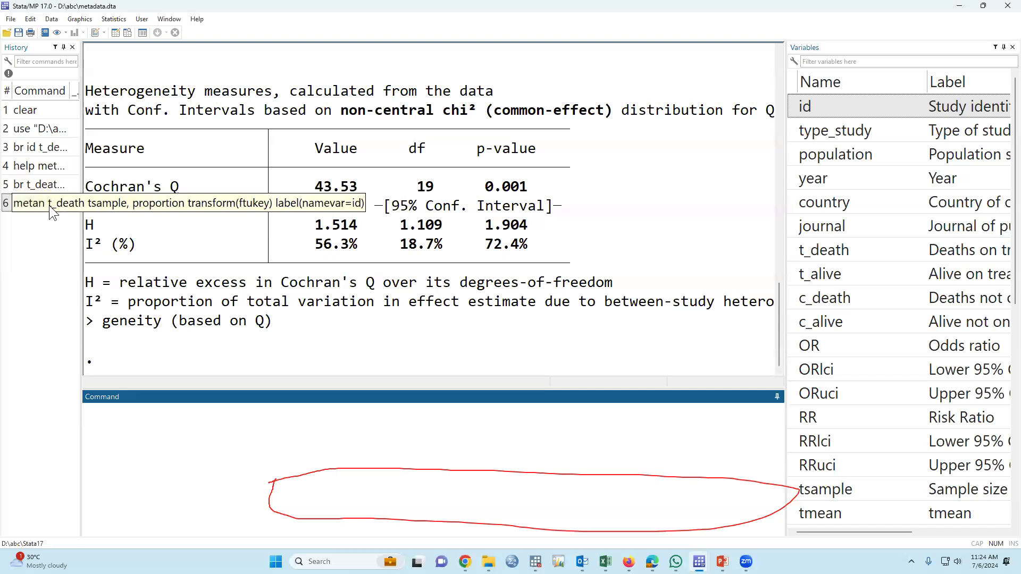
{"action": "left_click", "coordinate": [40, 203]}
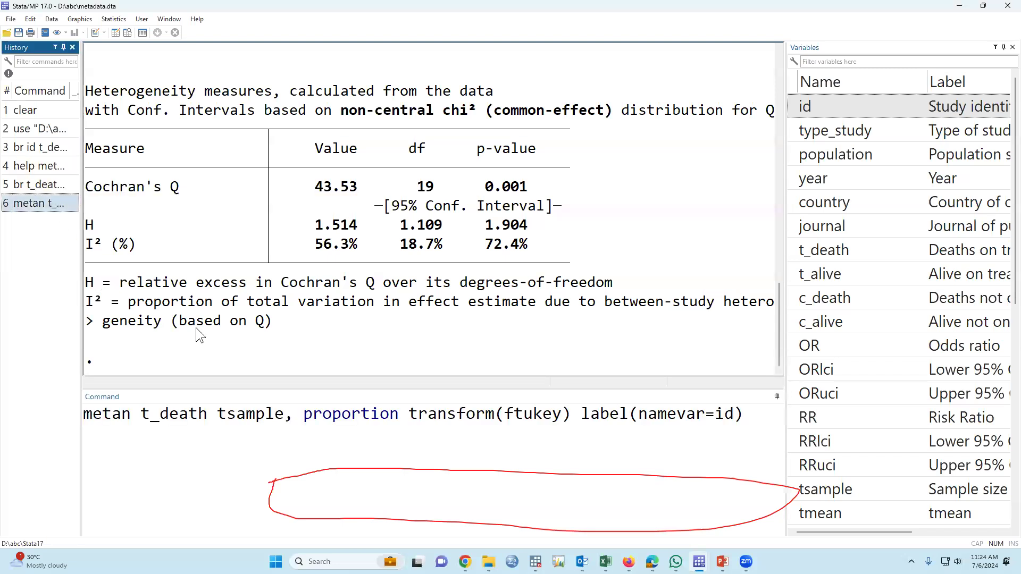
{"action": "double_click", "coordinate": [184, 418]}
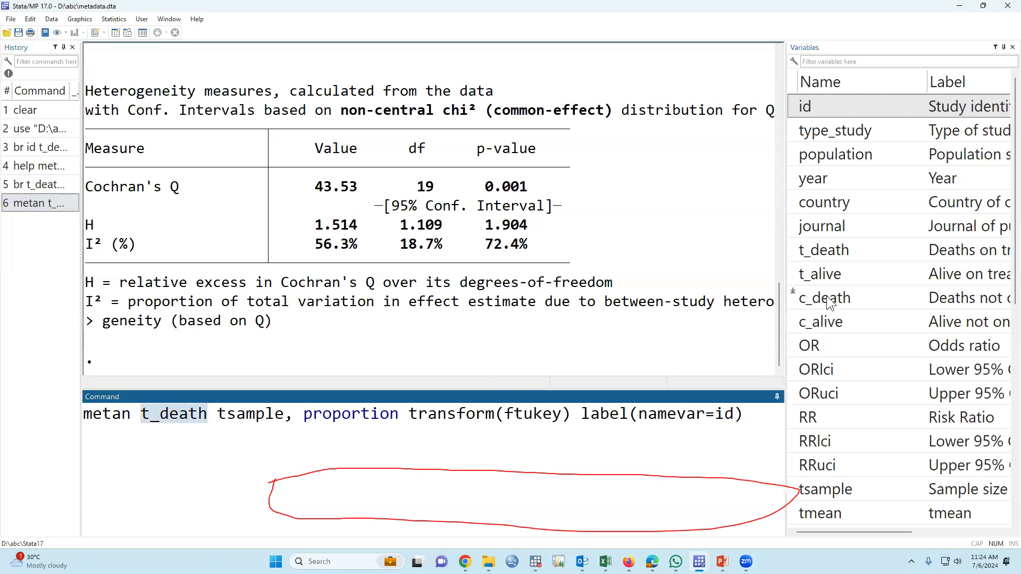
{"action": "left_click", "coordinate": [796, 299]}
{"action": "double_click", "coordinate": [796, 298]}
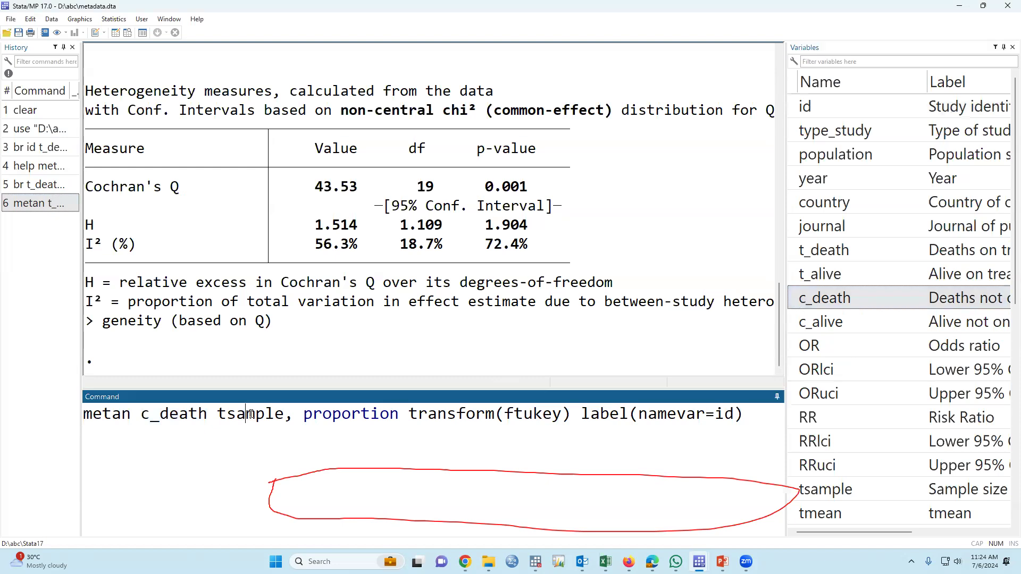
{"action": "double_click", "coordinate": [250, 414]}
{"action": "scroll", "coordinate": [878, 456], "scroll_direction": "down", "scroll_amount": 1}
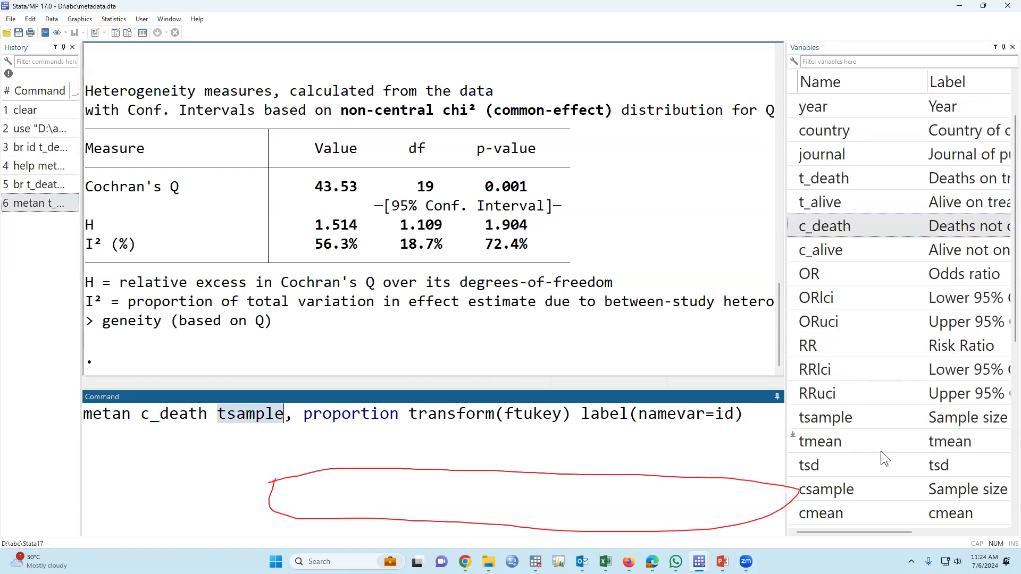
{"action": "double_click", "coordinate": [793, 481]}
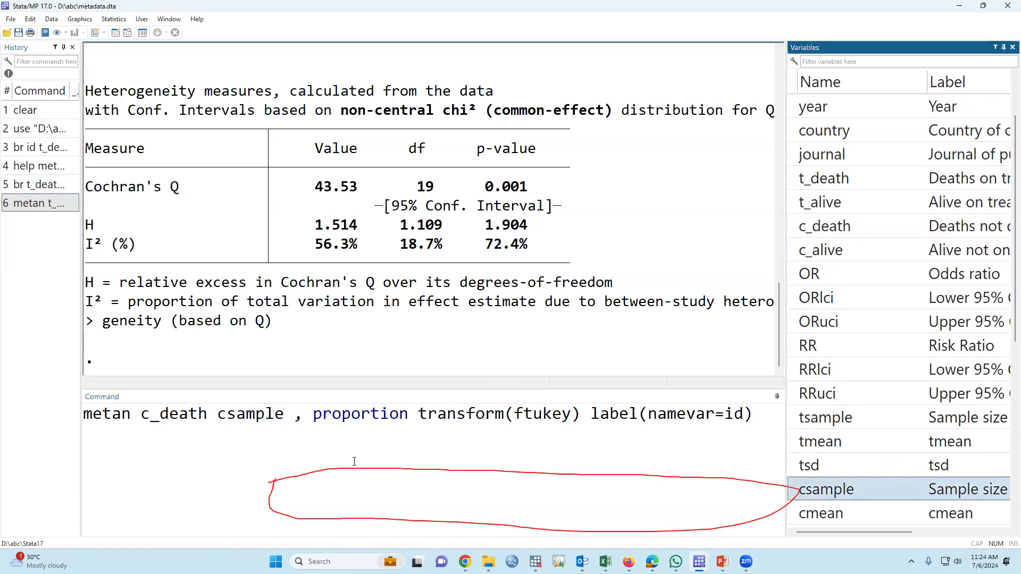
- Remove the extra space before the comma and run the control-group proportion meta-analysis
{"action": "left_click_drag", "start_coordinate": [313, 413], "coordinate": [767, 405]}
{"action": "left_click", "coordinate": [296, 417]}
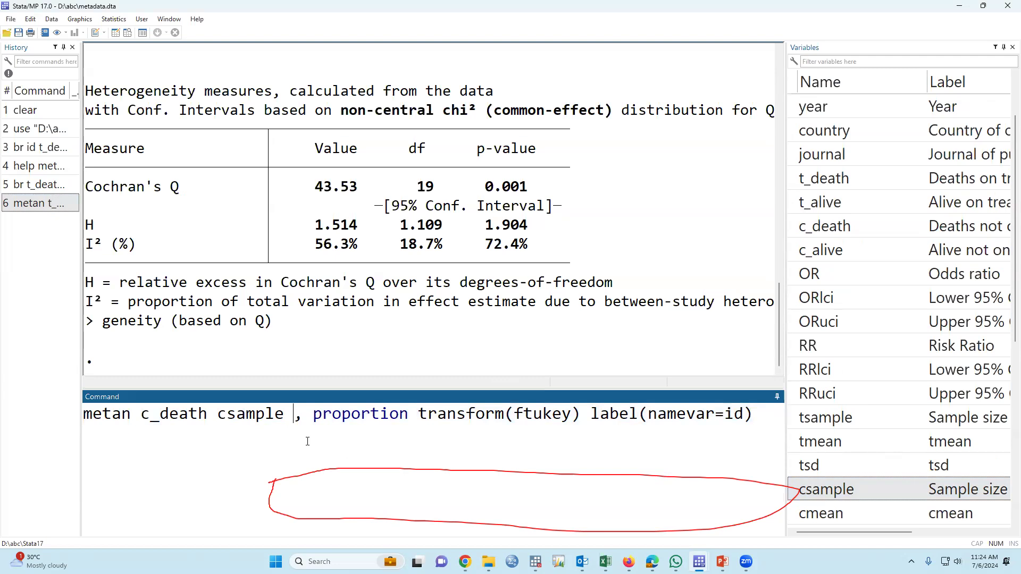
{"action": "key", "text": "BackSpace"}
{"action": "left_click", "coordinate": [753, 422]}
{"action": "key", "text": "Return"}
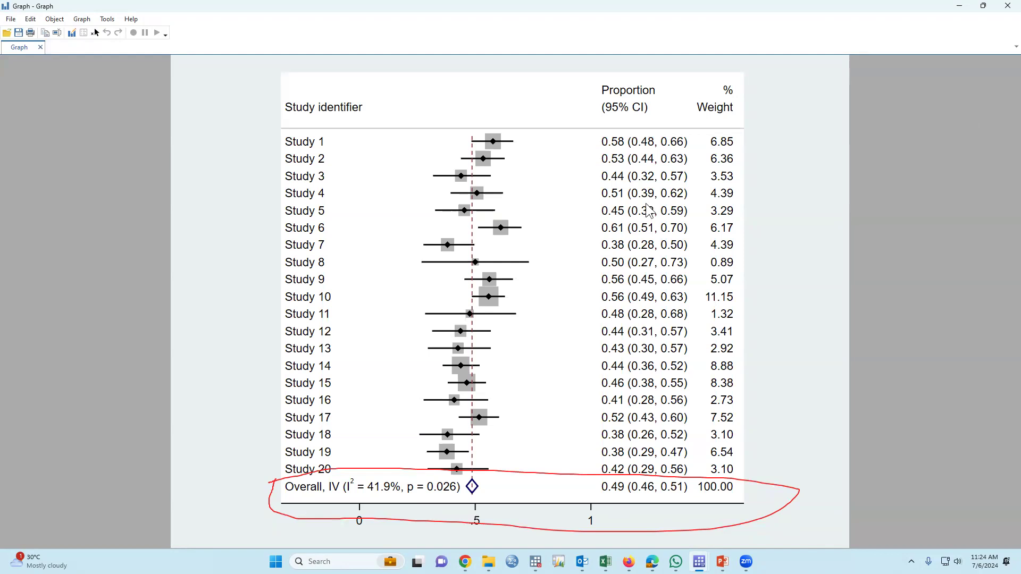
- Close the Graph window holding the control-group forest plot
{"action": "left_click", "coordinate": [1007, 6]}
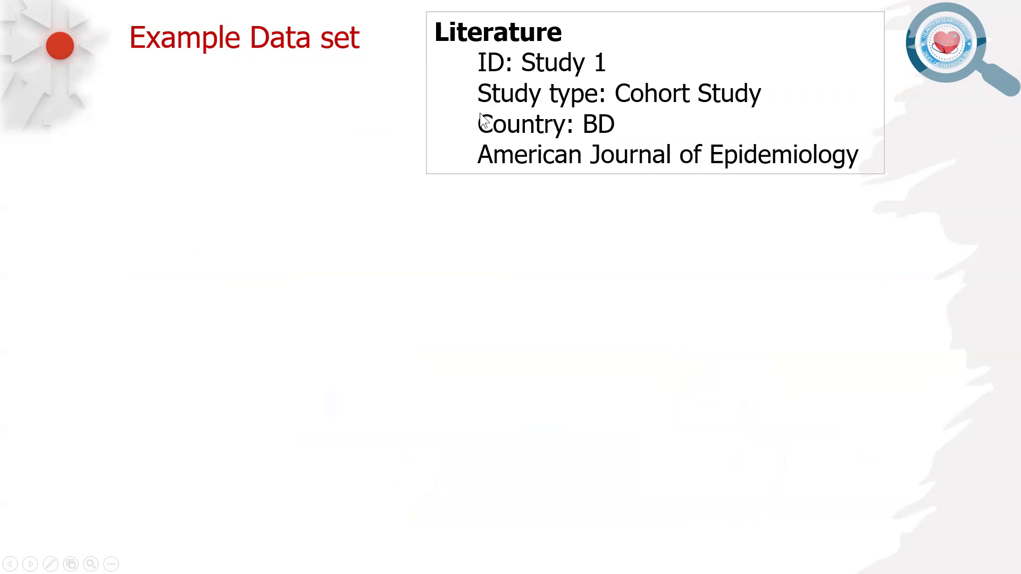
- Reveal the study's sample size and smoking-exposed group count on the example dataset slide
{"action": "left_click", "coordinate": [512, 267]}
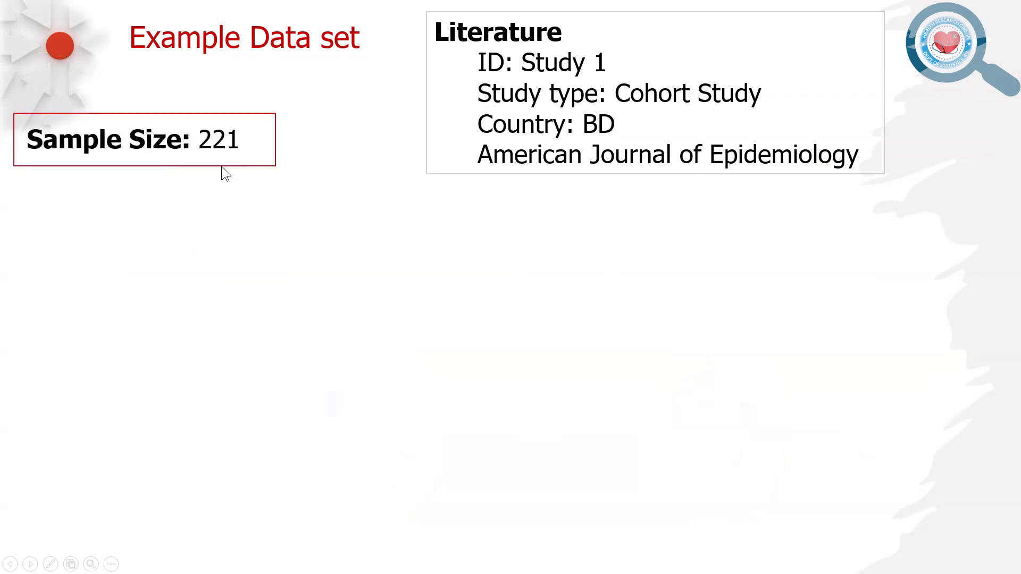
{"action": "left_click", "coordinate": [262, 209]}
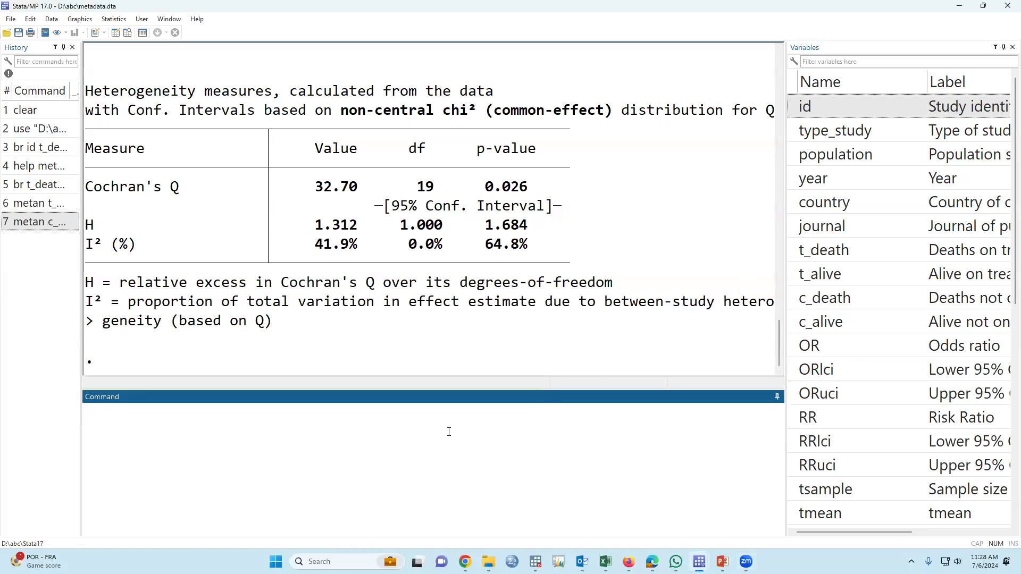
- Clear the Results window and enter 'metan t_death t_alive c_death c_alive,' in the command line
{"action": "right_click", "coordinate": [397, 209]}
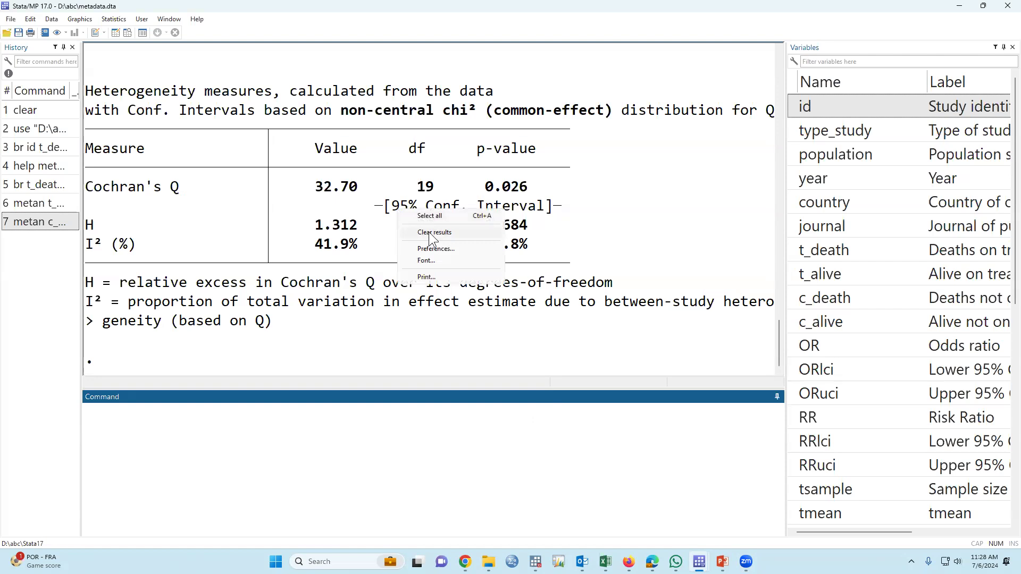
{"action": "left_click", "coordinate": [429, 233]}
{"action": "left_click", "coordinate": [420, 452]}
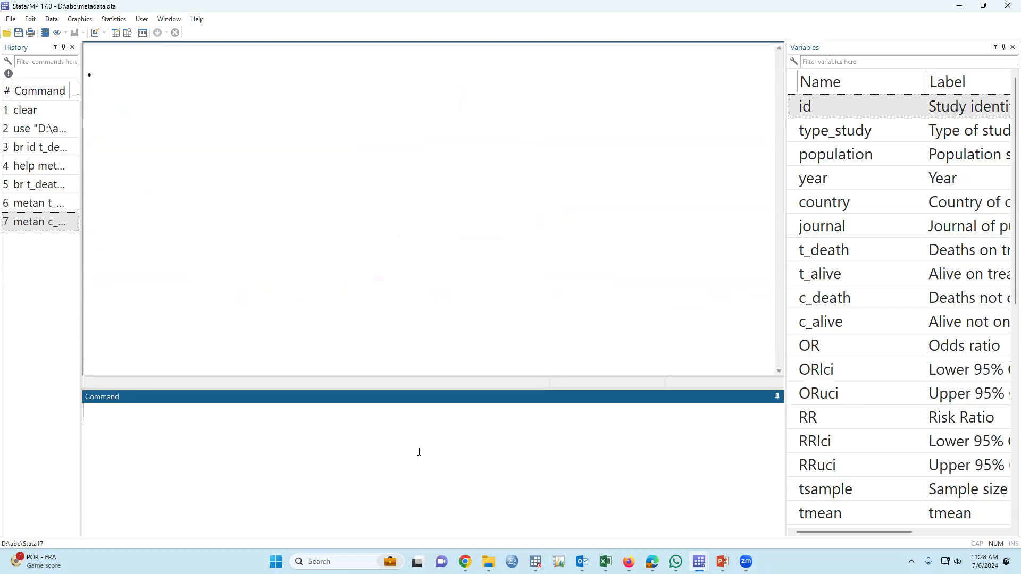
{"action": "type", "text": "metan"}
{"action": "left_click", "coordinate": [793, 244]}
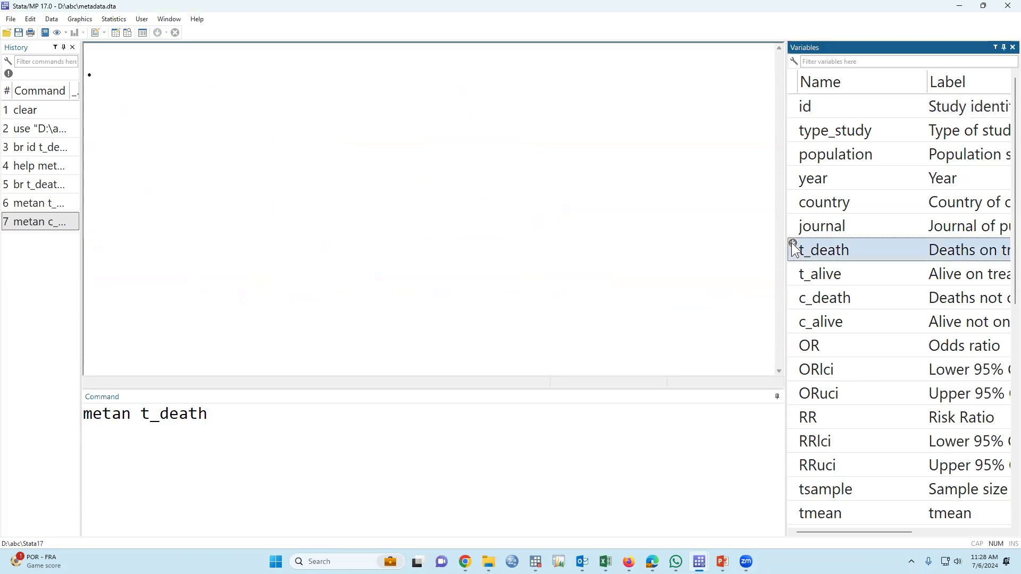
{"action": "left_click", "coordinate": [793, 268]}
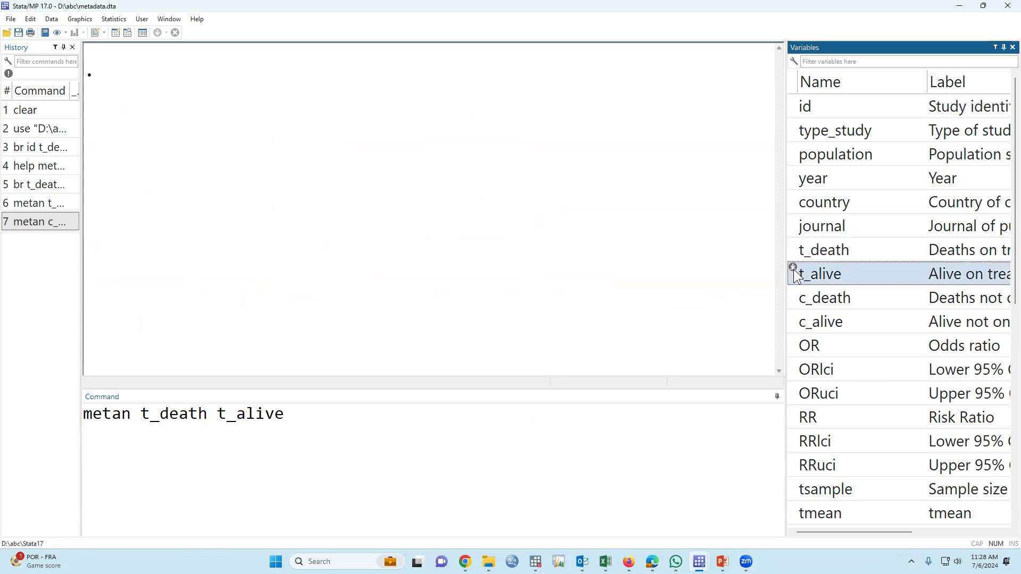
{"action": "left_click", "coordinate": [792, 292]}
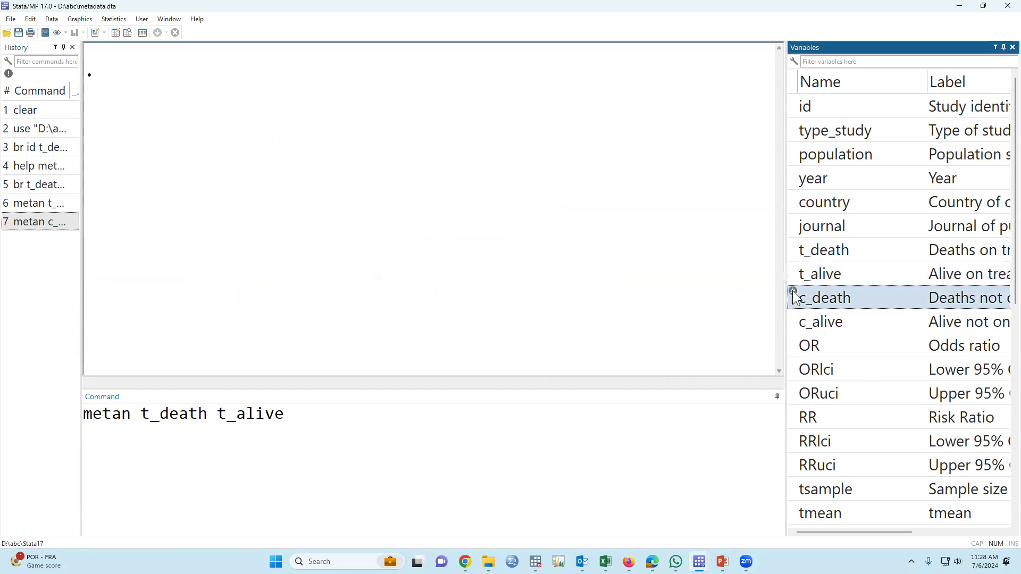
{"action": "left_click", "coordinate": [793, 316]}
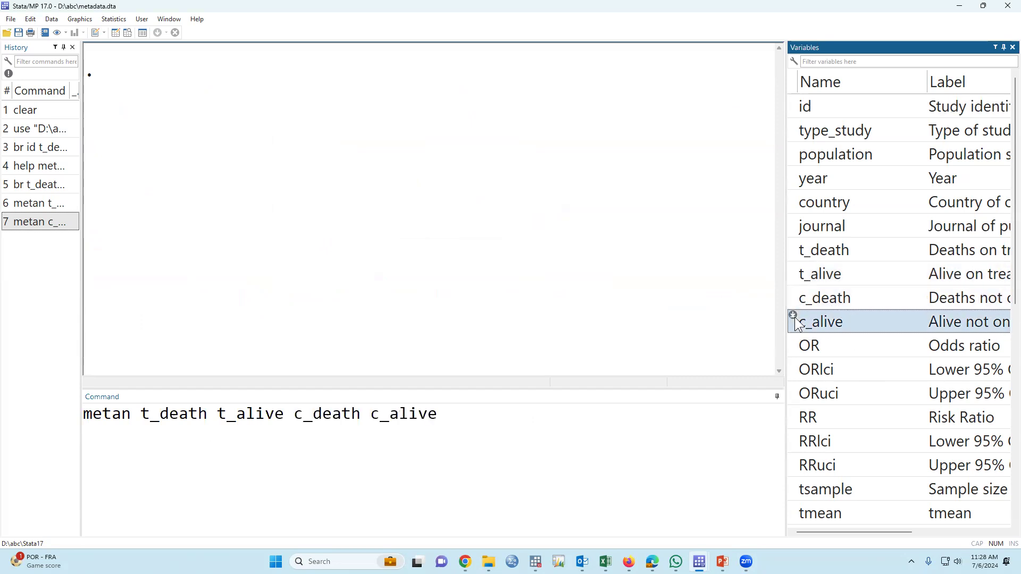
{"action": "left_click", "coordinate": [538, 427]}
{"action": "type", "text": ","}
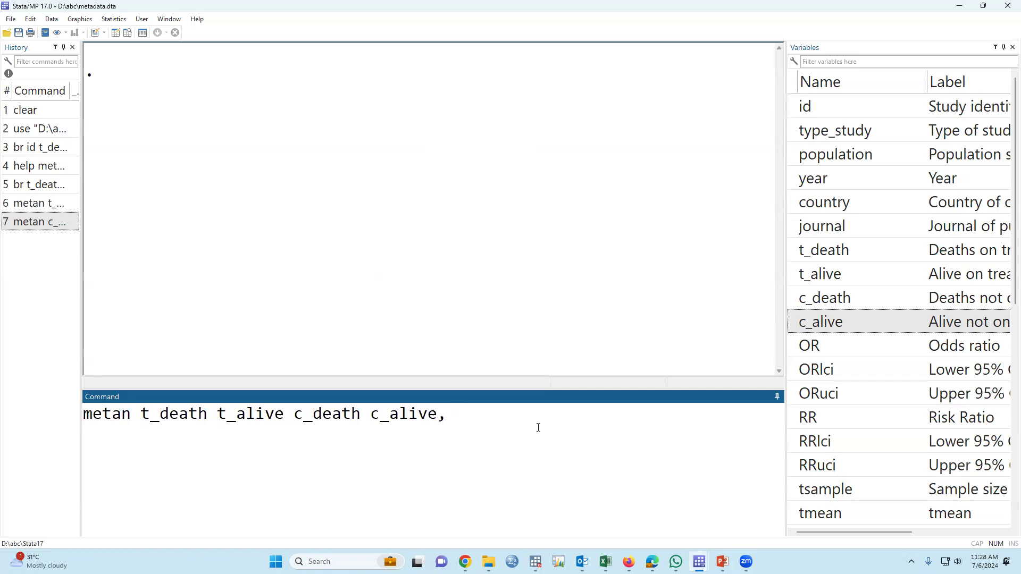
- Complete the command as 'metan t_death t_alive c_death c_alive, or label(namevar=id, yearvar=year) counts'
{"action": "type", "text": "or"}
{"action": "left_click_drag", "start_coordinate": [141, 417], "coordinate": [444, 415]}
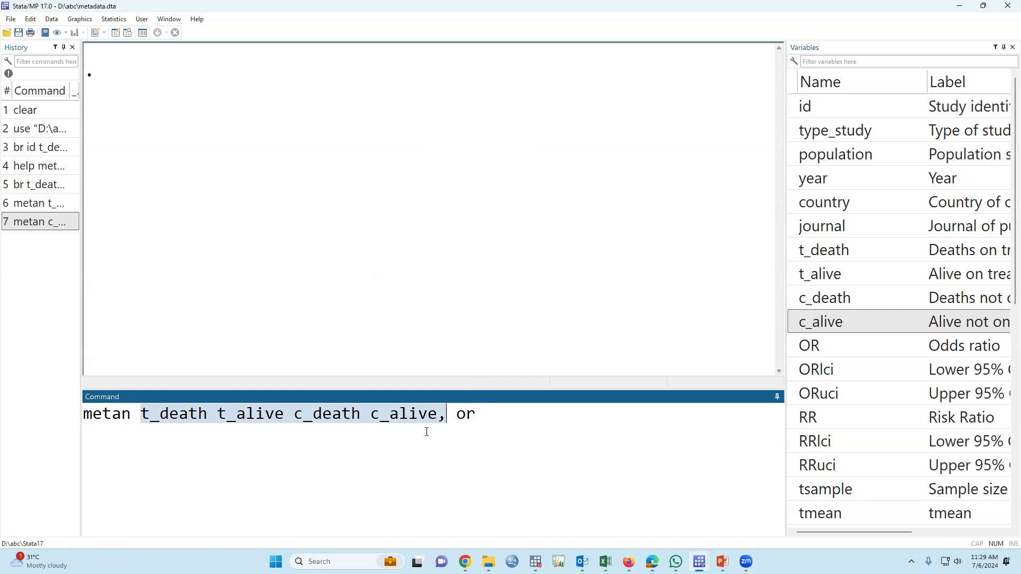
{"action": "left_click", "coordinate": [499, 414]}
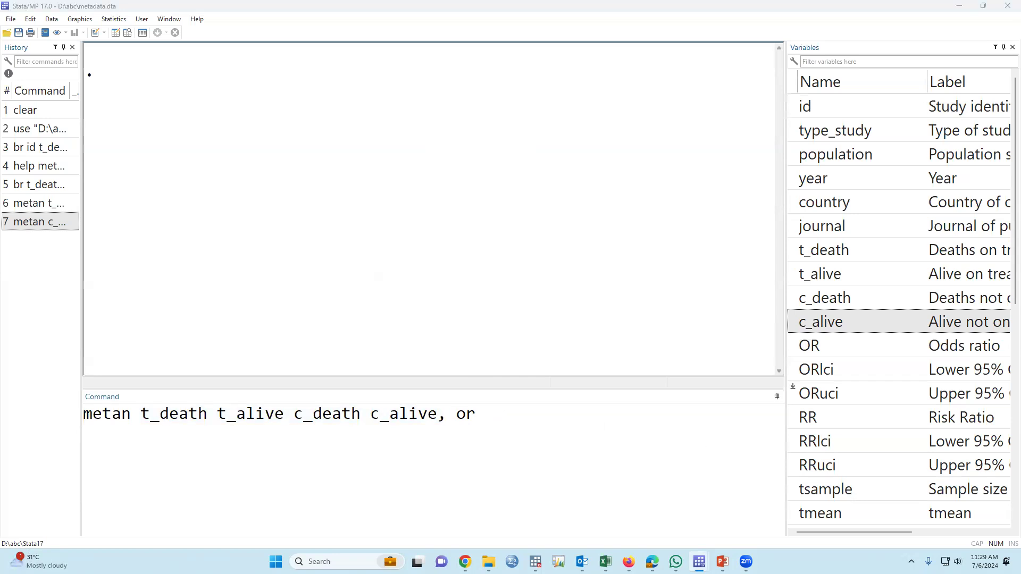
{"action": "left_click", "coordinate": [573, 439]}
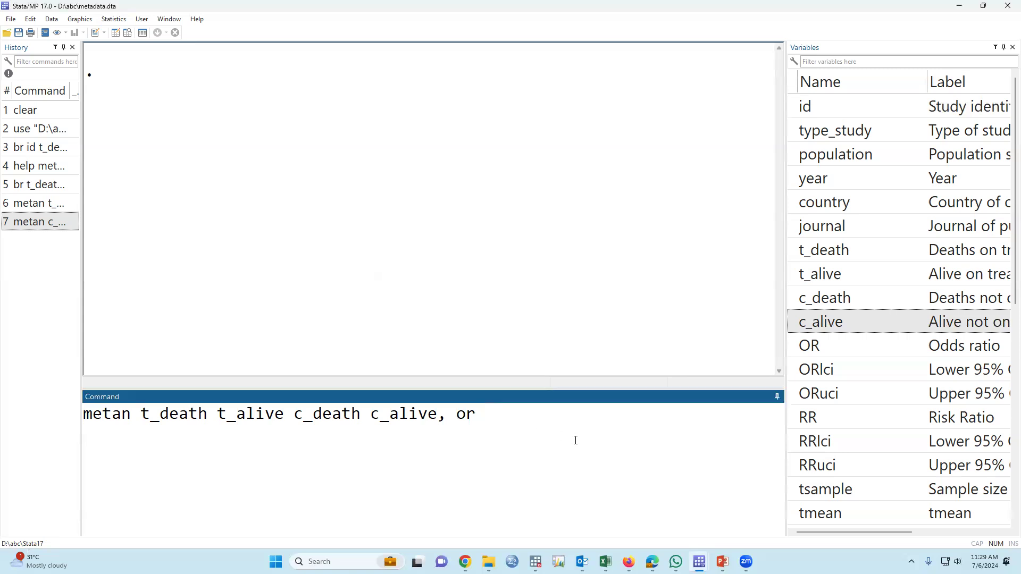
{"action": "type", "text": "label(namevar=id, yearvar=year) counts"}
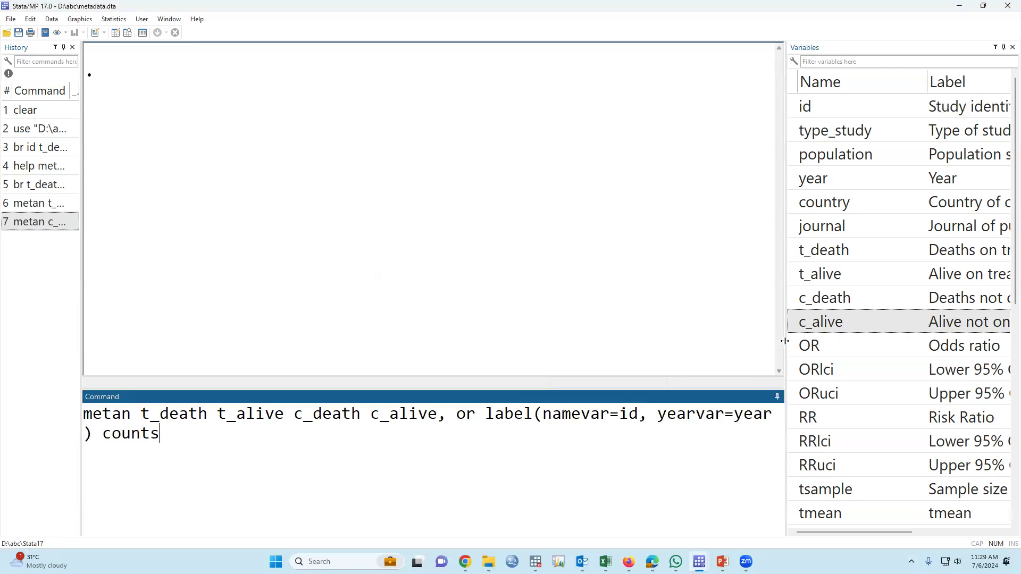
{"action": "left_click_drag", "start_coordinate": [785, 341], "coordinate": [870, 330]}
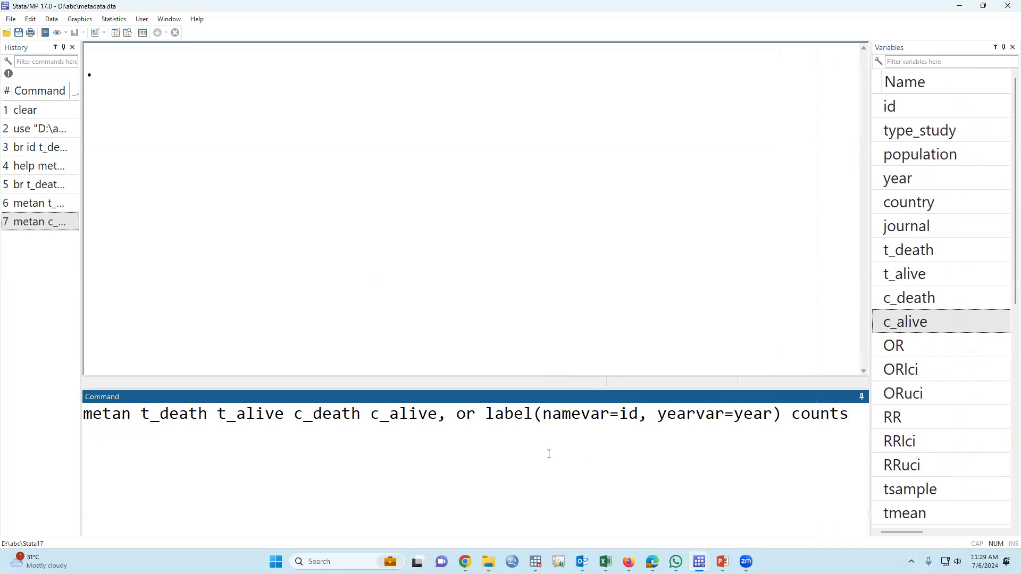
{"action": "left_click_drag", "start_coordinate": [543, 414], "coordinate": [628, 414]}
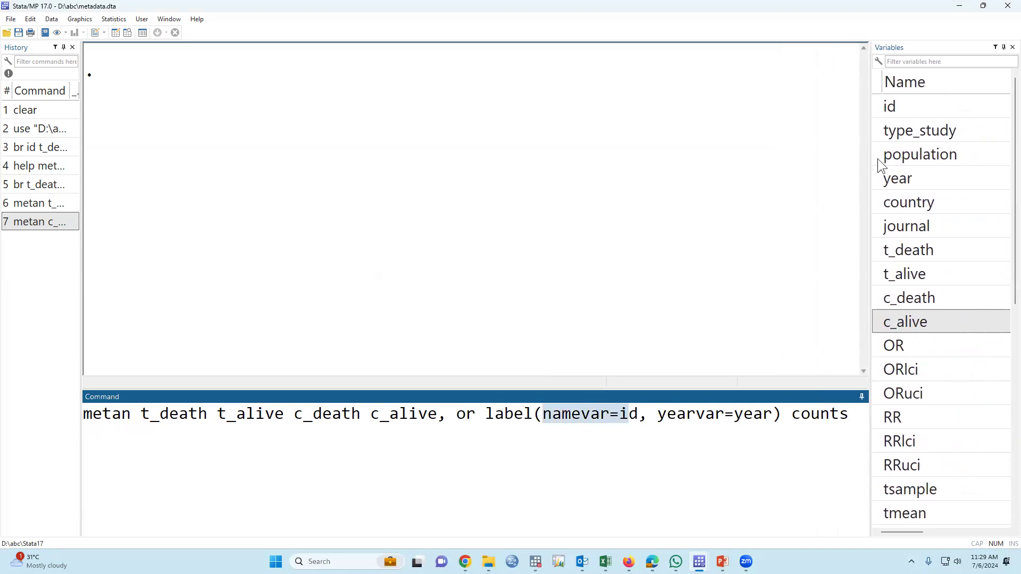
{"action": "left_click", "coordinate": [911, 114]}
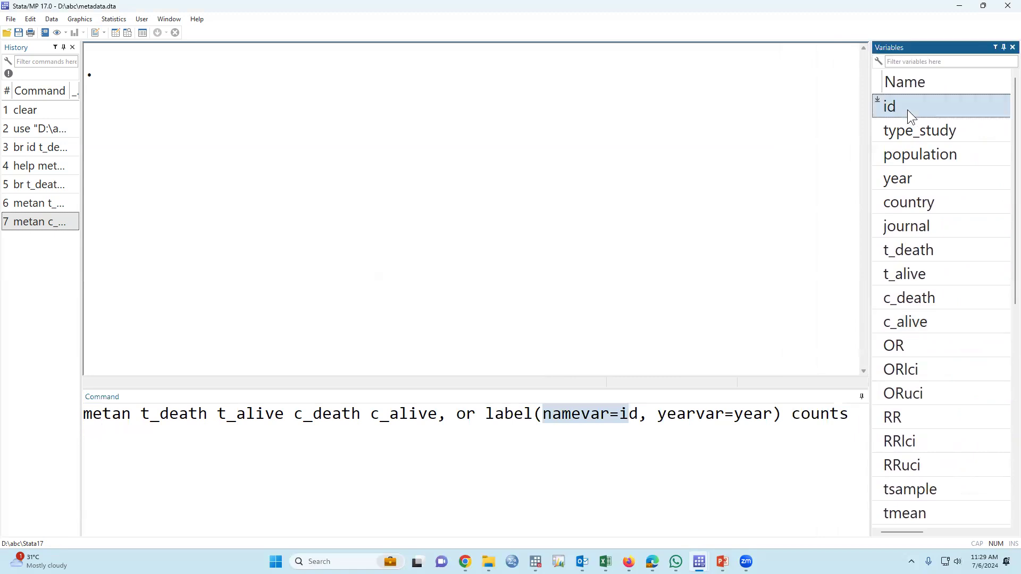
{"action": "left_click", "coordinate": [912, 179]}
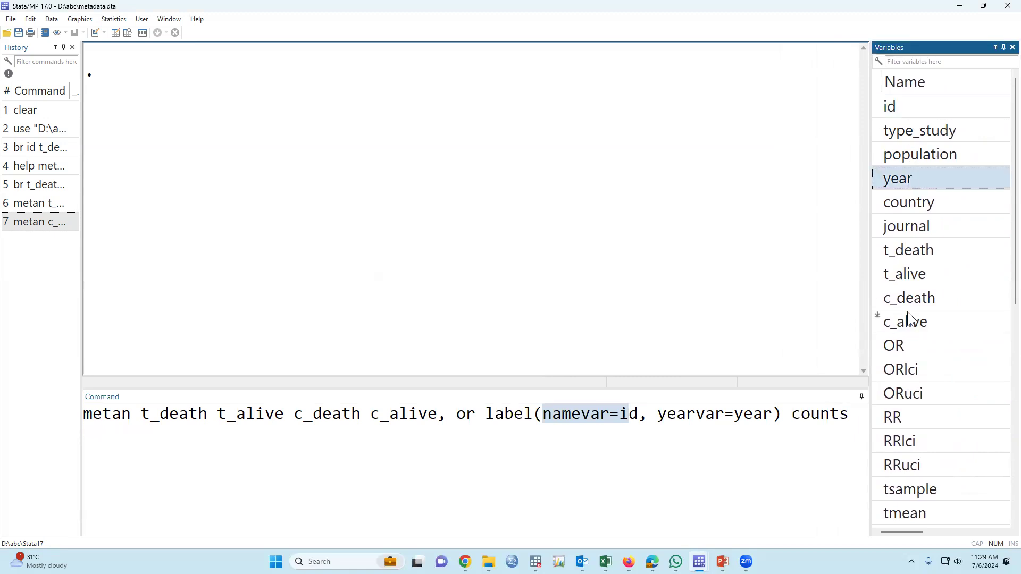
{"action": "left_click", "coordinate": [854, 418]}
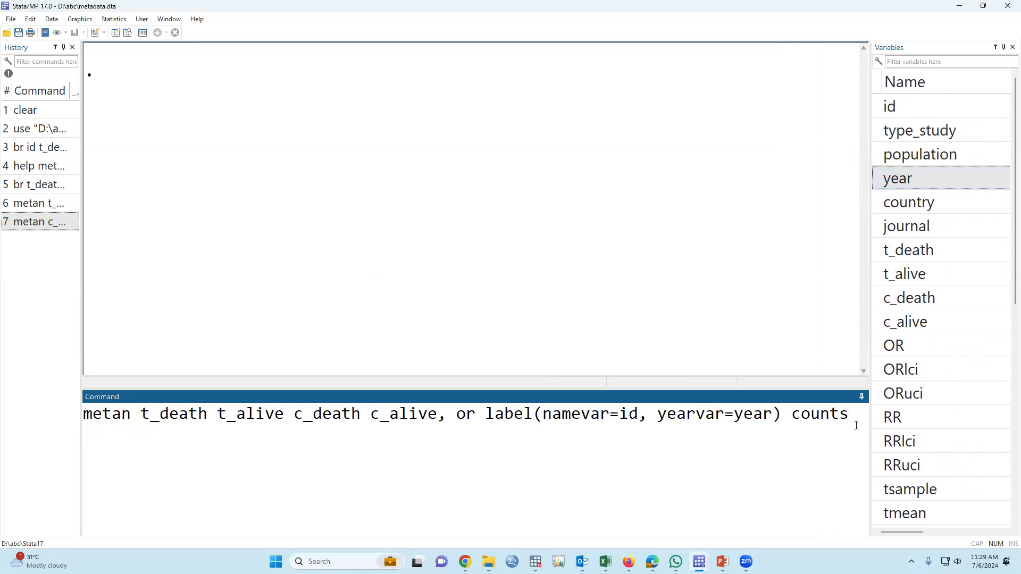
{"action": "left_click_drag", "start_coordinate": [856, 426], "coordinate": [83, 417]}
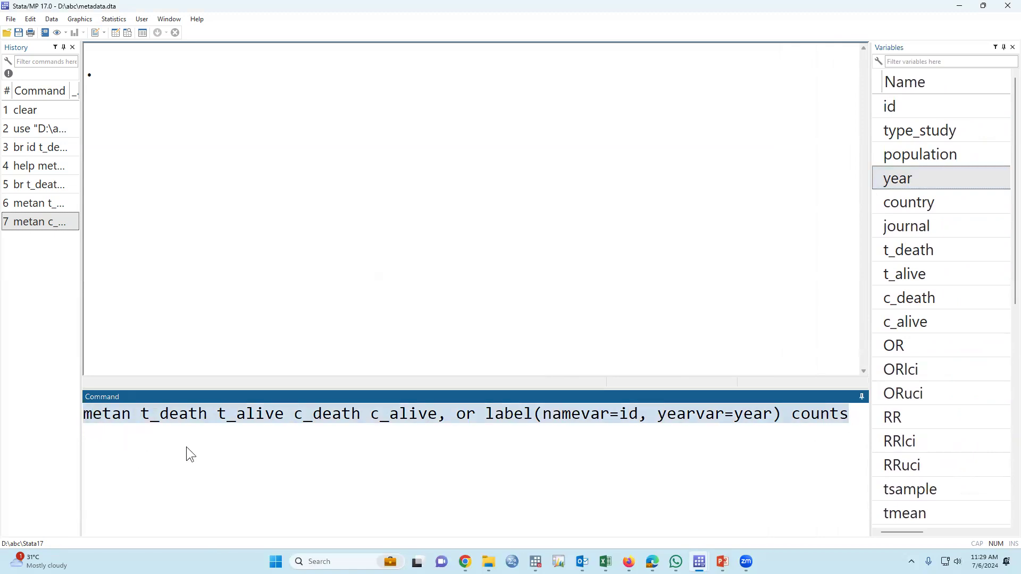
{"action": "left_click", "coordinate": [768, 451]}
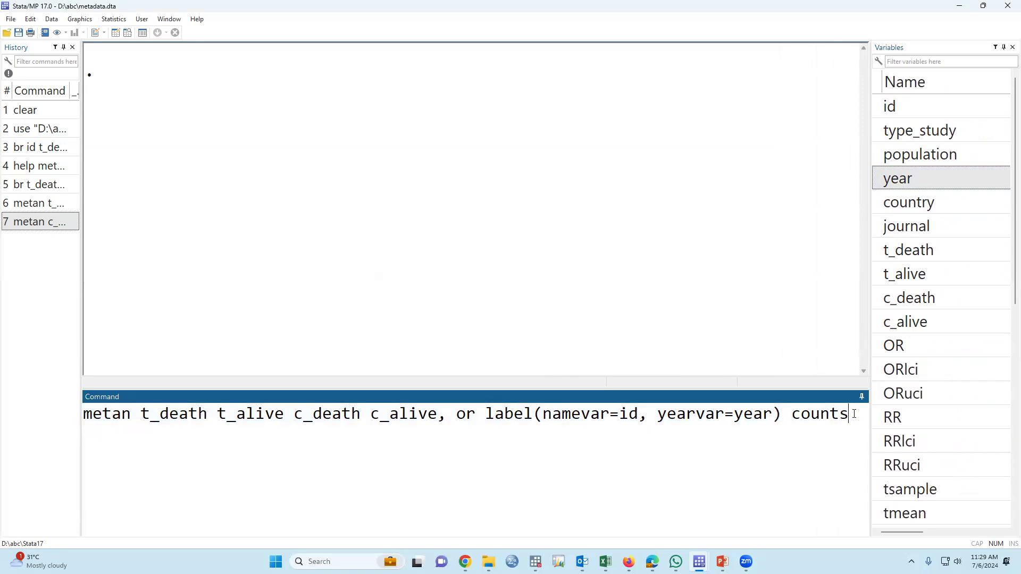
- Run the odds-ratio analysis and inspect the forest plot: MH OR 1.06 (0.92, 1.22), I² 41.9%
{"action": "key", "text": "Return"}
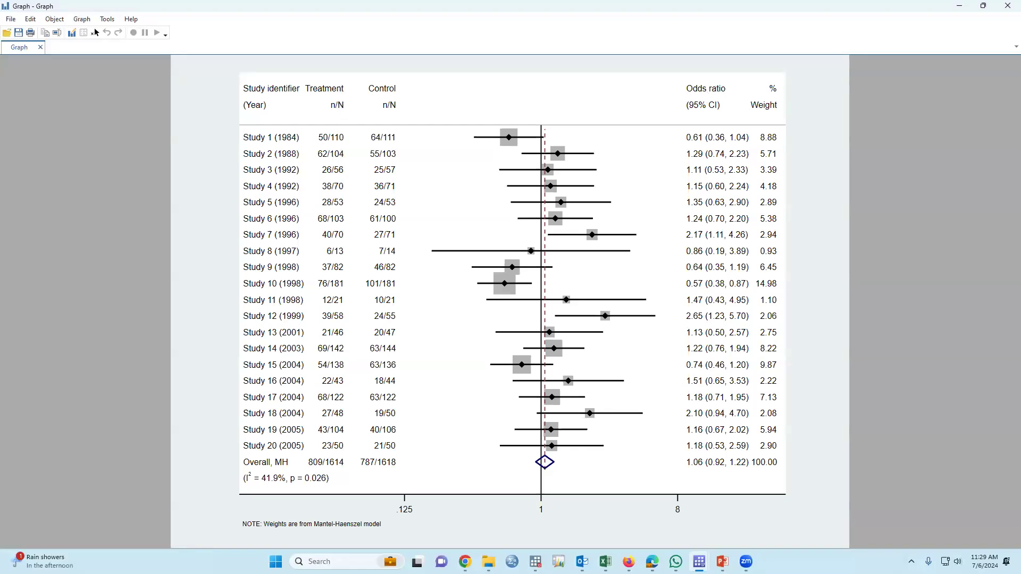
{"action": "key", "text": "ctrl+2"}
{"action": "mouse_move", "coordinate": [314, 130]}
{"action": "left_mouse_down"}
{"action": "mouse_move", "coordinate": [380, 125]}
{"action": "mouse_move", "coordinate": [395, 140]}
{"action": "left_mouse_up"}
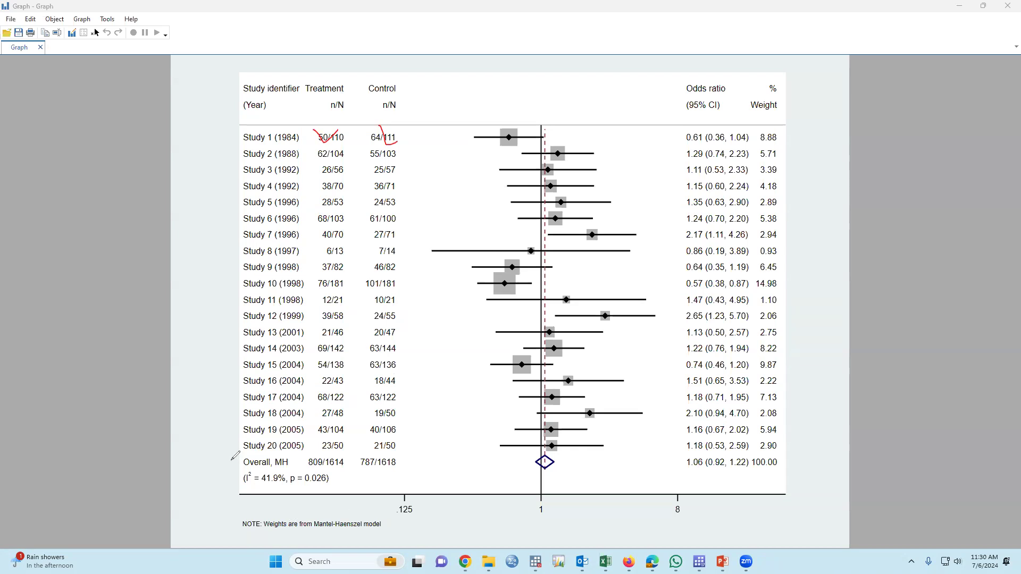
{"action": "mouse_move", "coordinate": [231, 458]}
{"action": "left_mouse_down"}
{"action": "mouse_move", "coordinate": [803, 457]}
{"action": "mouse_move", "coordinate": [795, 475]}
{"action": "mouse_move", "coordinate": [500, 507]}
{"action": "mouse_move", "coordinate": [227, 494]}
{"action": "mouse_move", "coordinate": [231, 458]}
{"action": "left_mouse_up"}
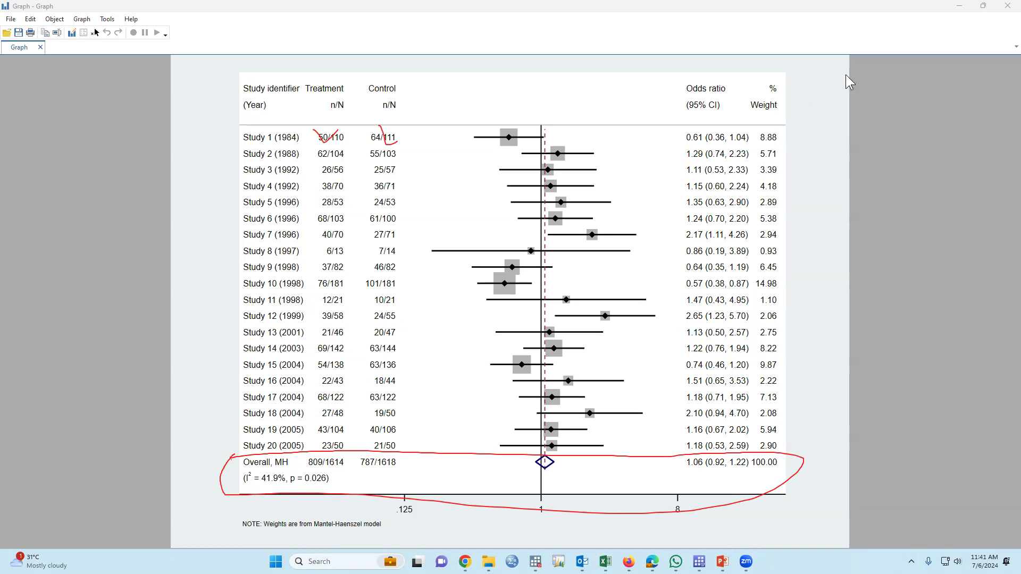
- Add the random option after or in the recalled metan command and run it, giving OR 1.11 (0.92, 1.34)
{"action": "left_click", "coordinate": [1002, 10]}
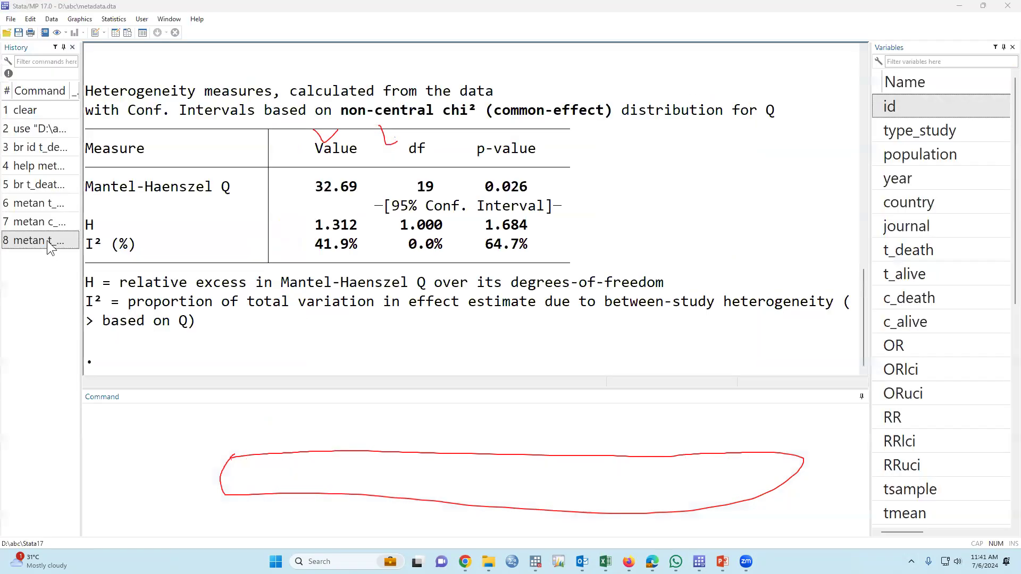
{"action": "left_click", "coordinate": [48, 240]}
{"action": "left_click", "coordinate": [475, 414]}
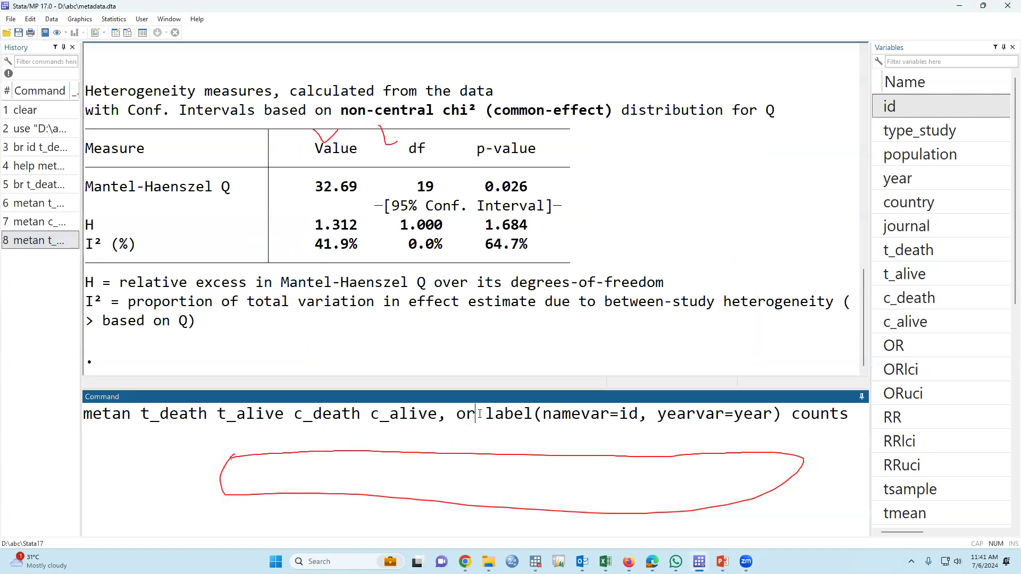
{"action": "type", "text": "random"}
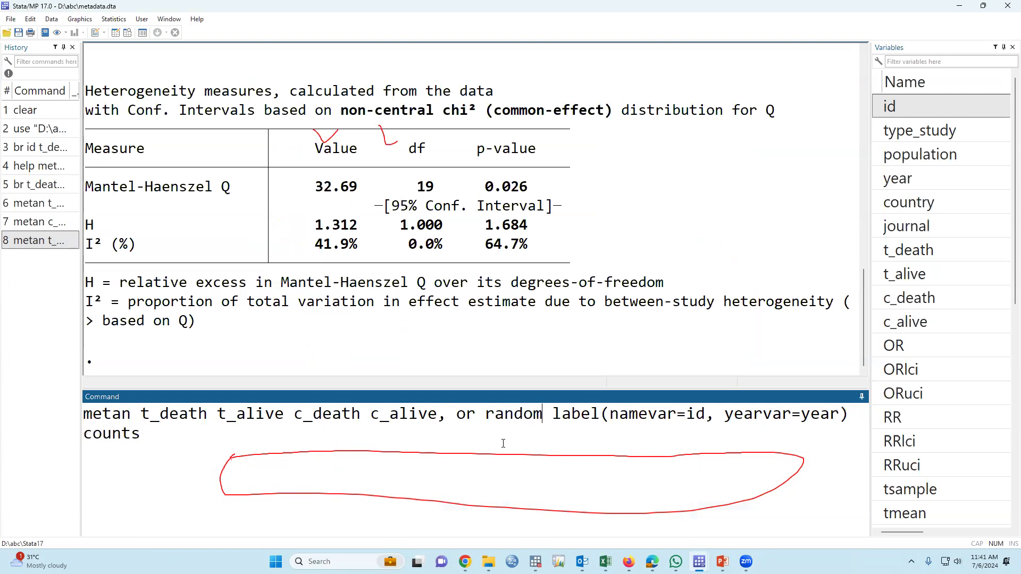
{"action": "key", "text": "ctrl+shift+Left"}
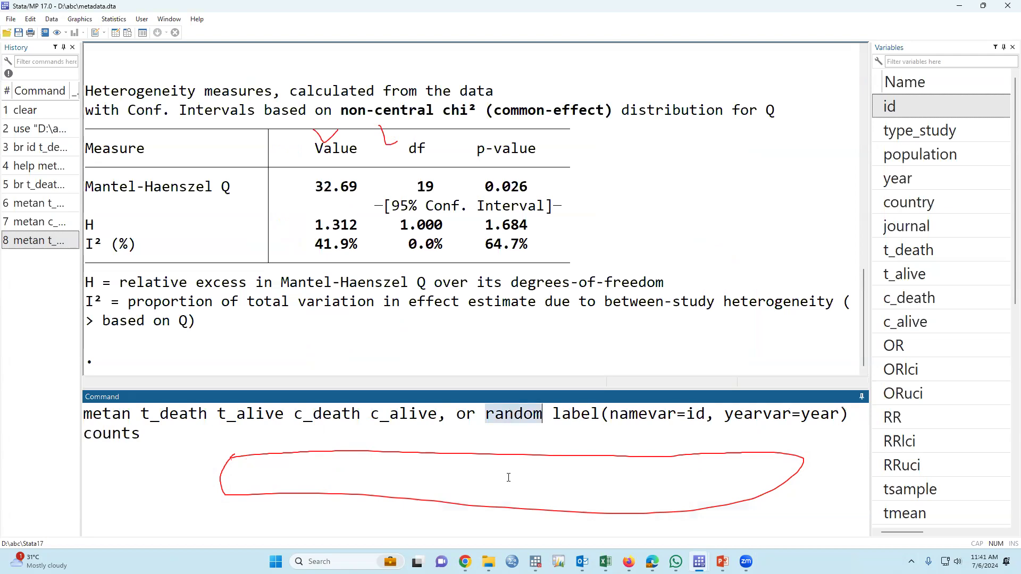
{"action": "left_click", "coordinate": [174, 444]}
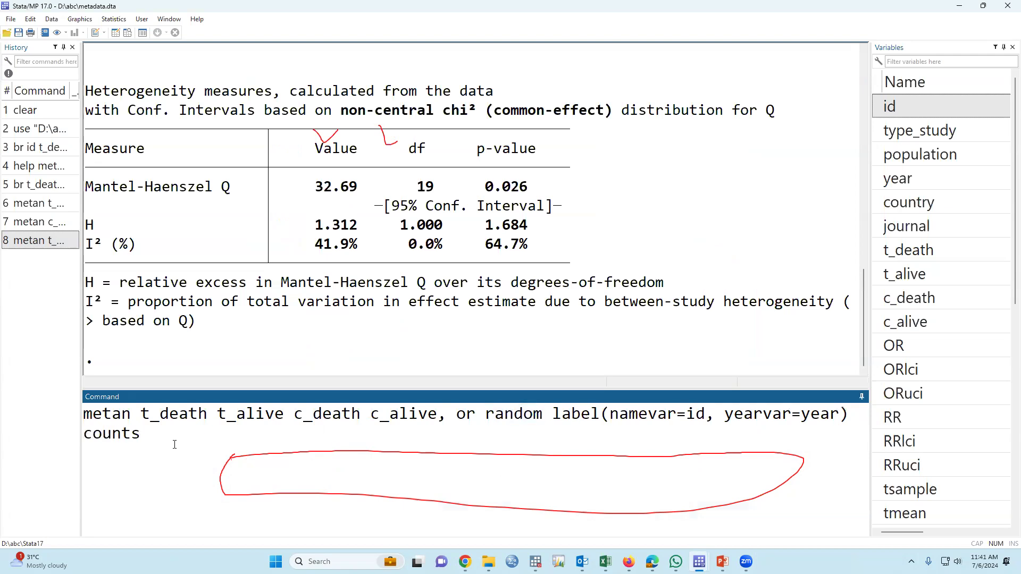
{"action": "key", "text": "Return"}
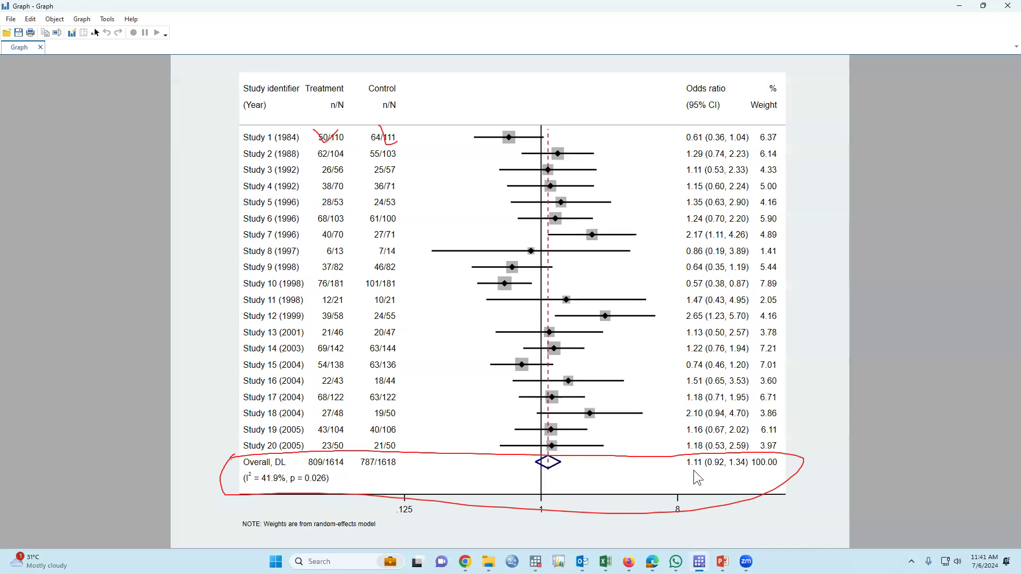
- Replace or with rr and run the random-effects risk-ratio analysis, giving RR 1.05 (0.96, 1.16)
{"action": "left_click", "coordinate": [1008, 8]}
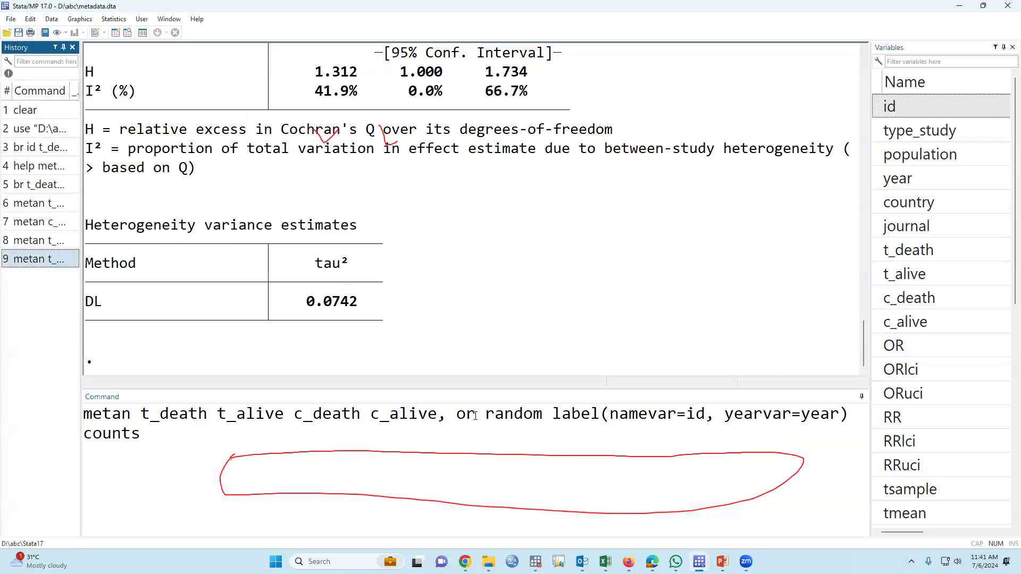
{"action": "double_click", "coordinate": [474, 415]}
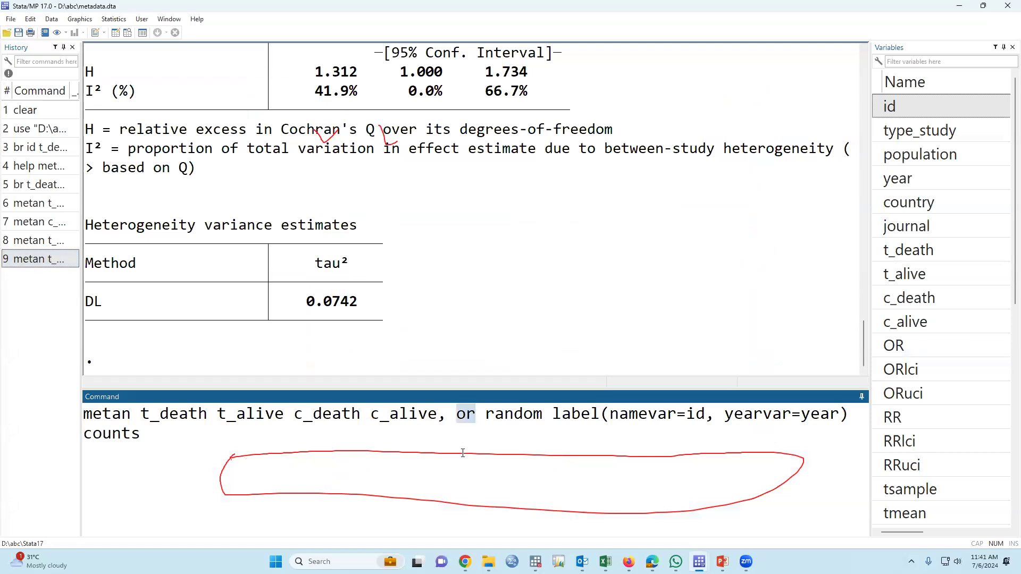
{"action": "type", "text": "rr"}
{"action": "key", "text": "Return"}
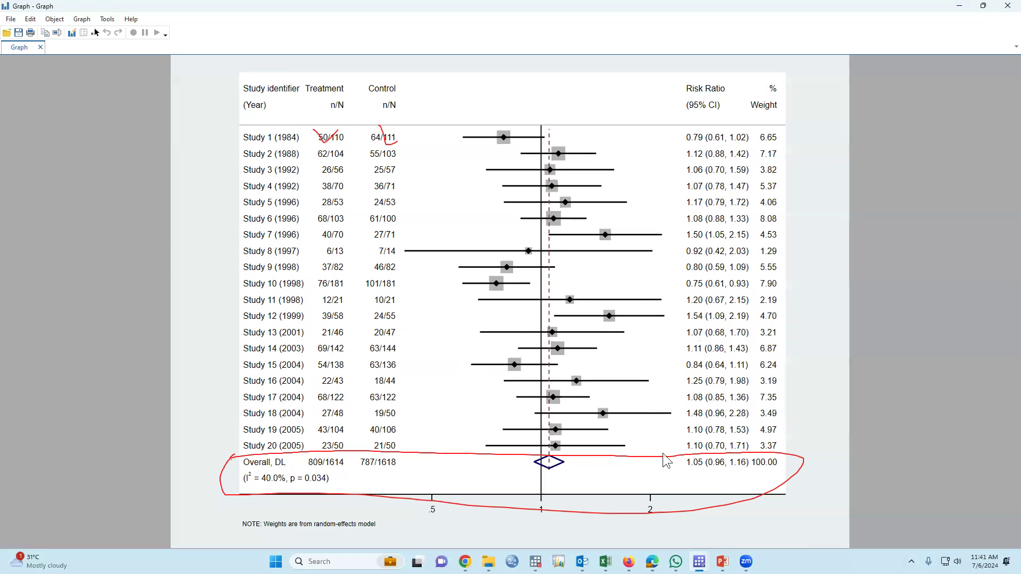
{"action": "left_click", "coordinate": [1008, 5]}
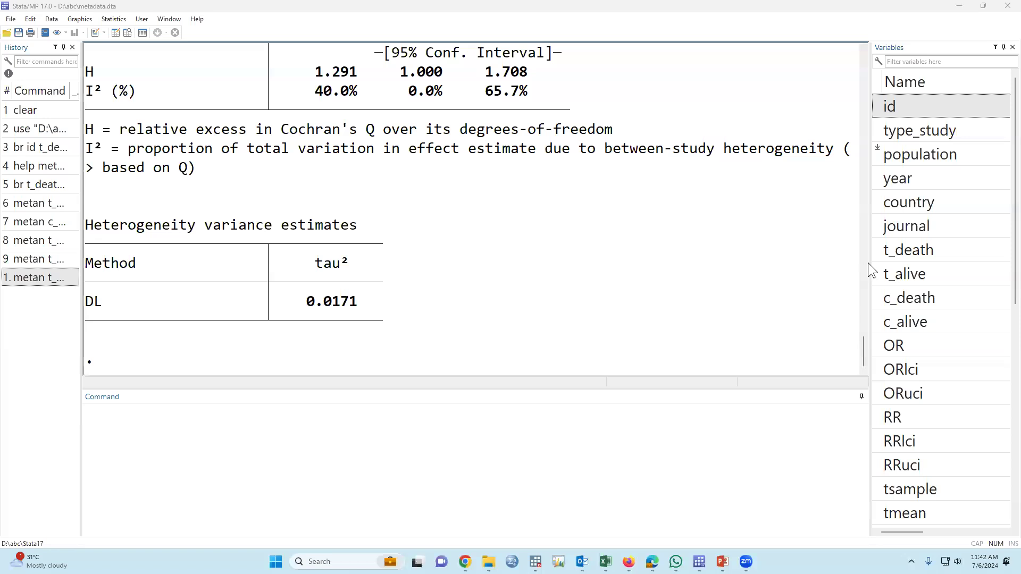
- Widen the Variables panel so OR, ORlci and RR show labels like Odds ratio and Lower 95% CI
{"action": "left_click_drag", "start_coordinate": [870, 260], "coordinate": [824, 260]}
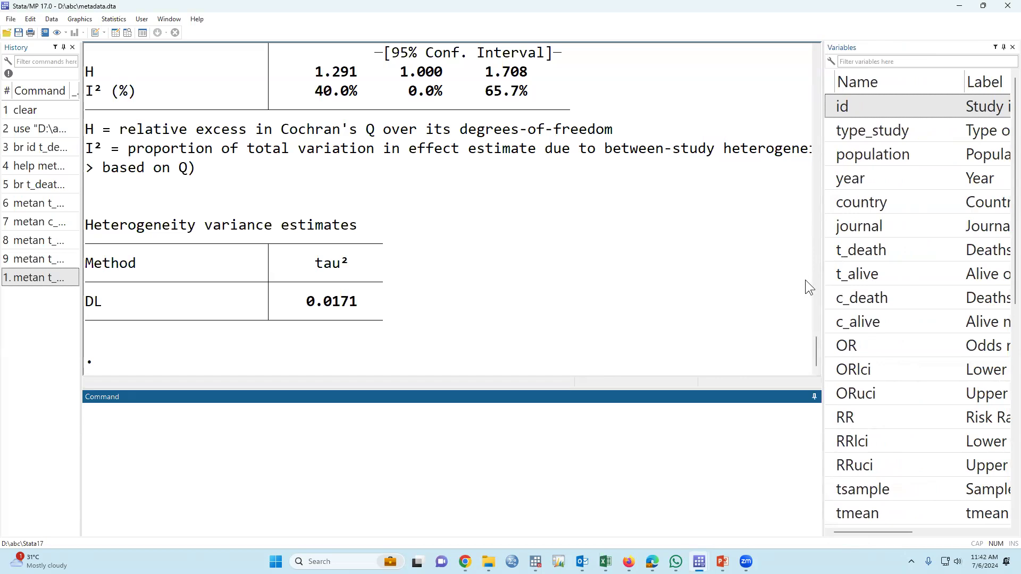
{"action": "left_click", "coordinate": [862, 371]}
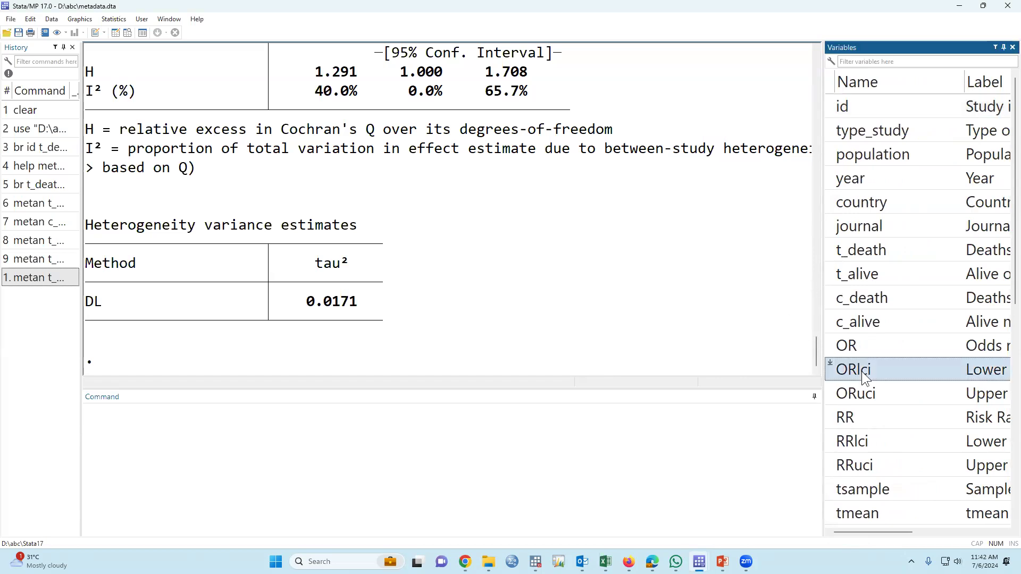
{"action": "left_click", "coordinate": [855, 344]}
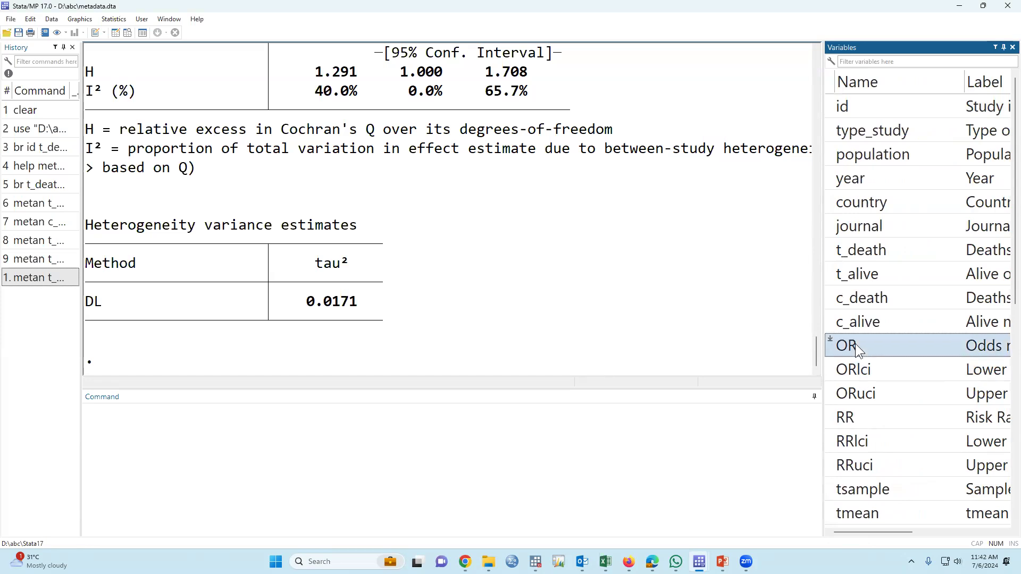
{"action": "left_click_drag", "start_coordinate": [822, 345], "coordinate": [642, 347]}
{"action": "left_click", "coordinate": [686, 372]}
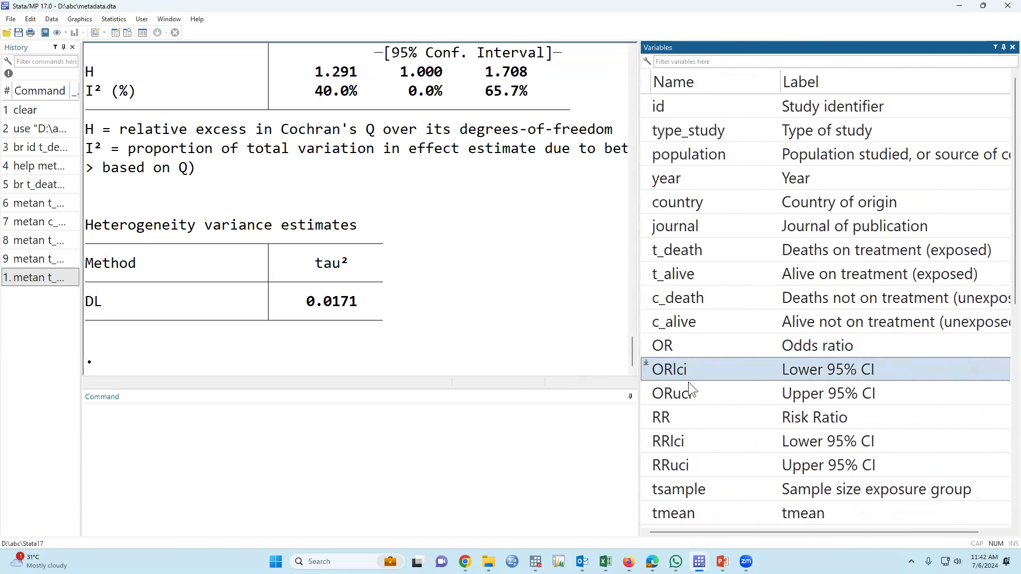
{"action": "left_click", "coordinate": [690, 416]}
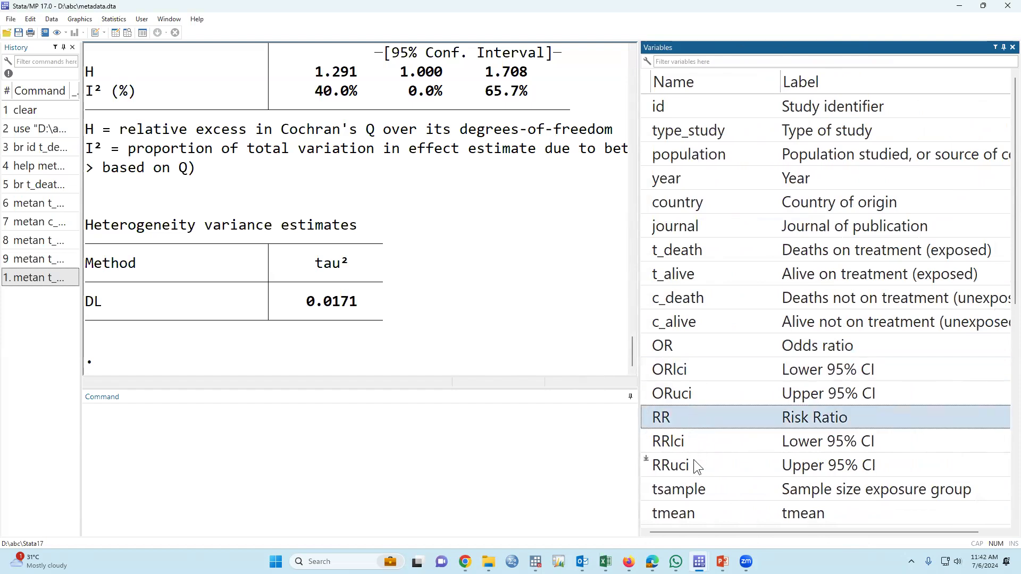
{"action": "left_click", "coordinate": [690, 349]}
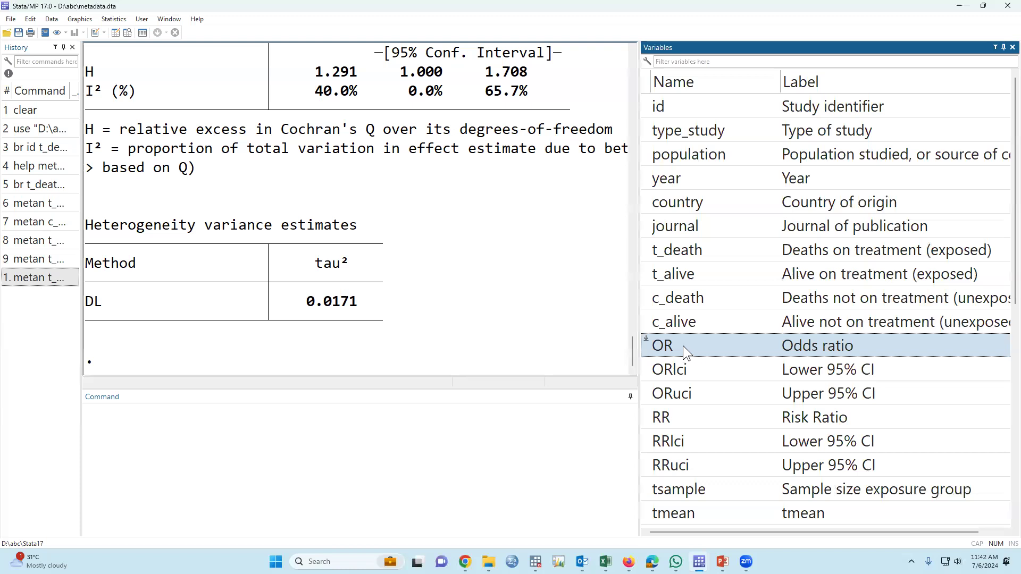
{"action": "left_click", "coordinate": [41, 262]}
- Rerun the random-effects odds-ratio command and view its forest plot: 809/1614 vs 787/1618 deaths, OR 1.11
{"action": "left_click", "coordinate": [389, 445]}
{"action": "key", "text": "Return"}
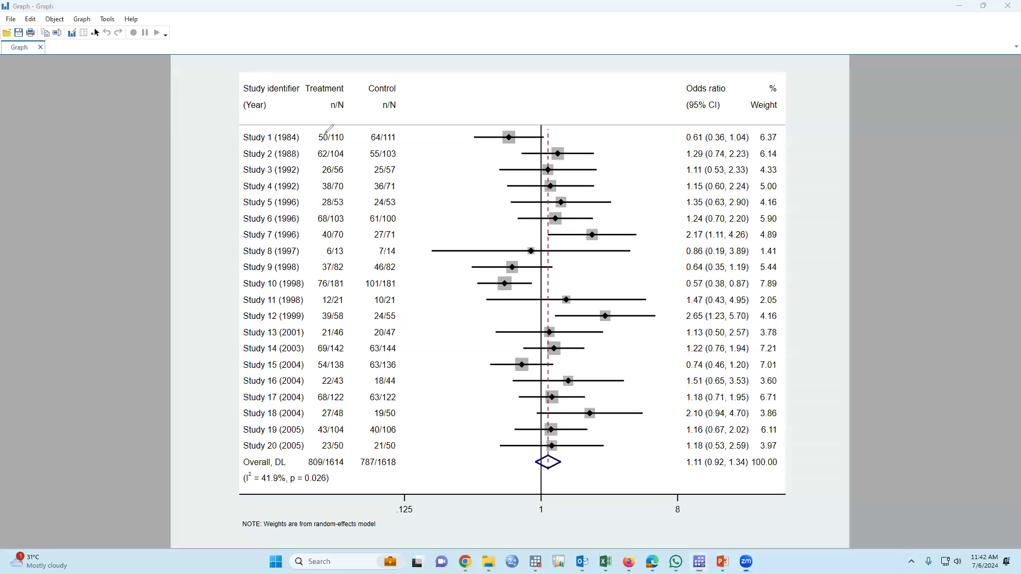
{"action": "mouse_move", "coordinate": [314, 130]}
{"action": "left_mouse_down"}
{"action": "mouse_move", "coordinate": [384, 112]}
{"action": "mouse_move", "coordinate": [406, 377]}
{"action": "mouse_move", "coordinate": [364, 491]}
{"action": "mouse_move", "coordinate": [298, 400]}
{"action": "left_mouse_up"}
{"action": "mouse_move", "coordinate": [301, 349]}
{"action": "left_mouse_down"}
{"action": "mouse_move", "coordinate": [308, 234]}
{"action": "mouse_move", "coordinate": [299, 164]}
{"action": "mouse_move", "coordinate": [305, 136]}
{"action": "mouse_move", "coordinate": [326, 122]}
{"action": "left_mouse_up"}
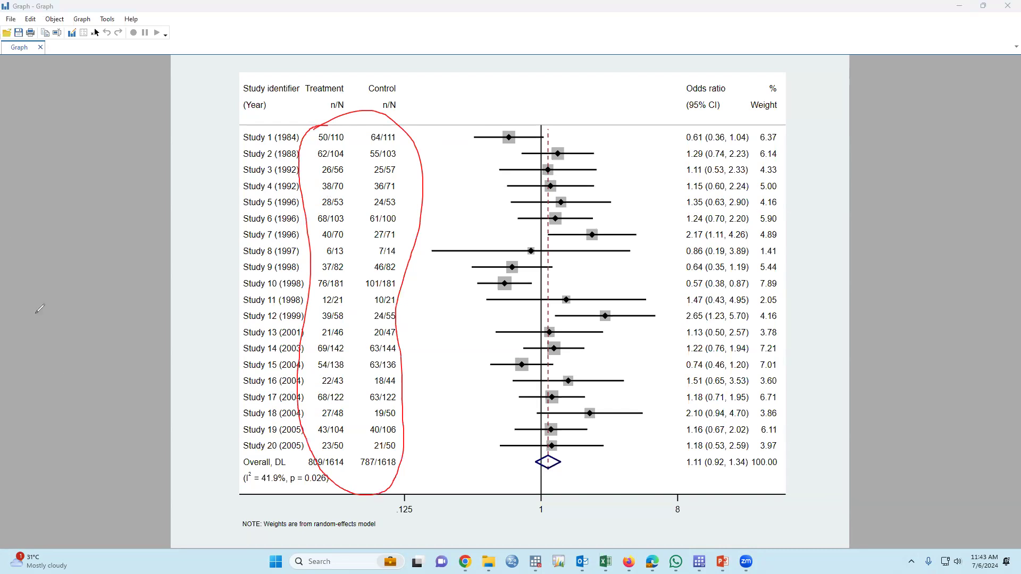
{"action": "key", "text": "e"}
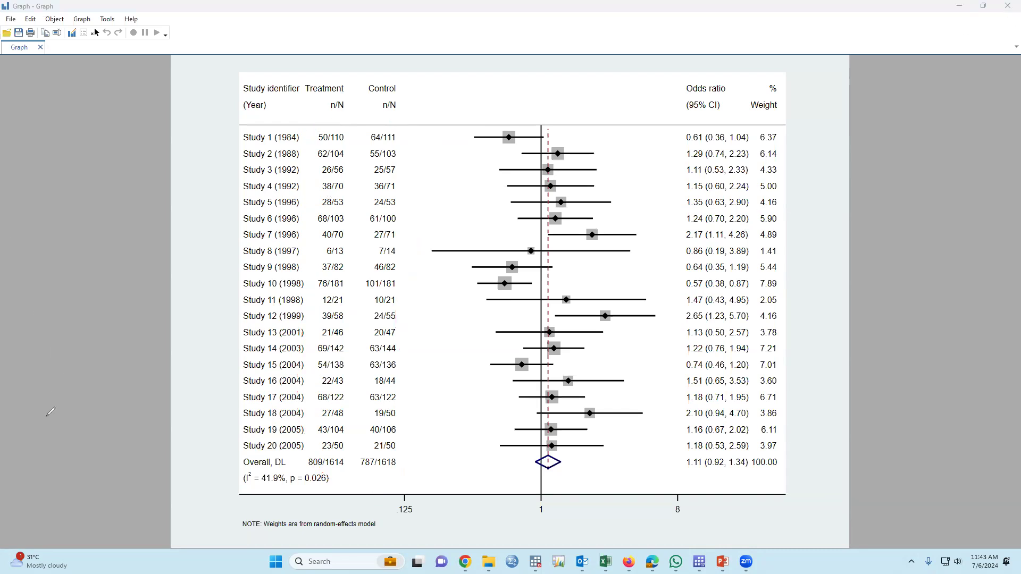
- Browse id, OR, ORlci and ORuci for the 20 studies in the Data Editor, then close it
{"action": "left_click", "coordinate": [1008, 6]}
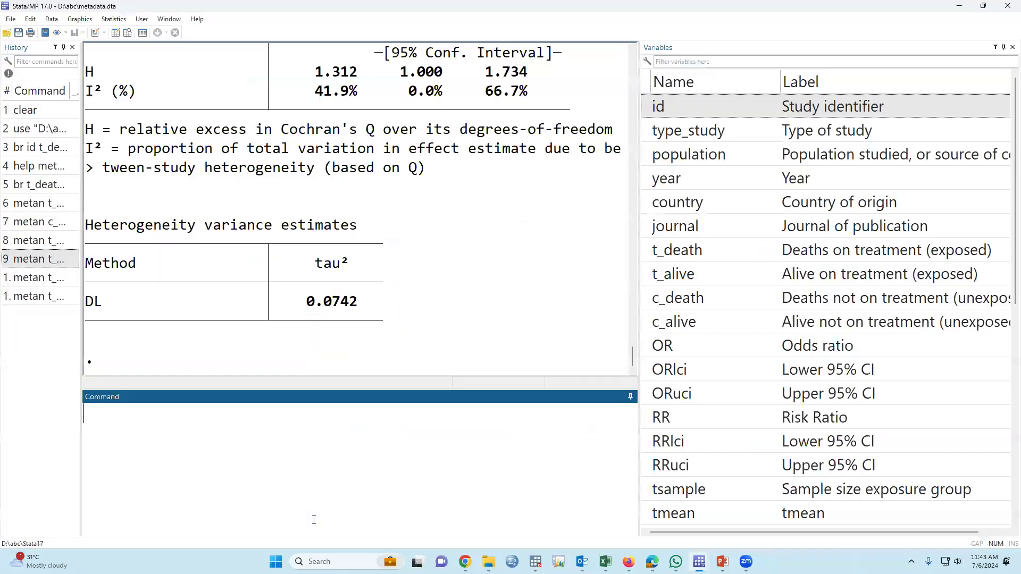
{"action": "type", "text": "br"}
{"action": "left_click", "coordinate": [658, 105]}
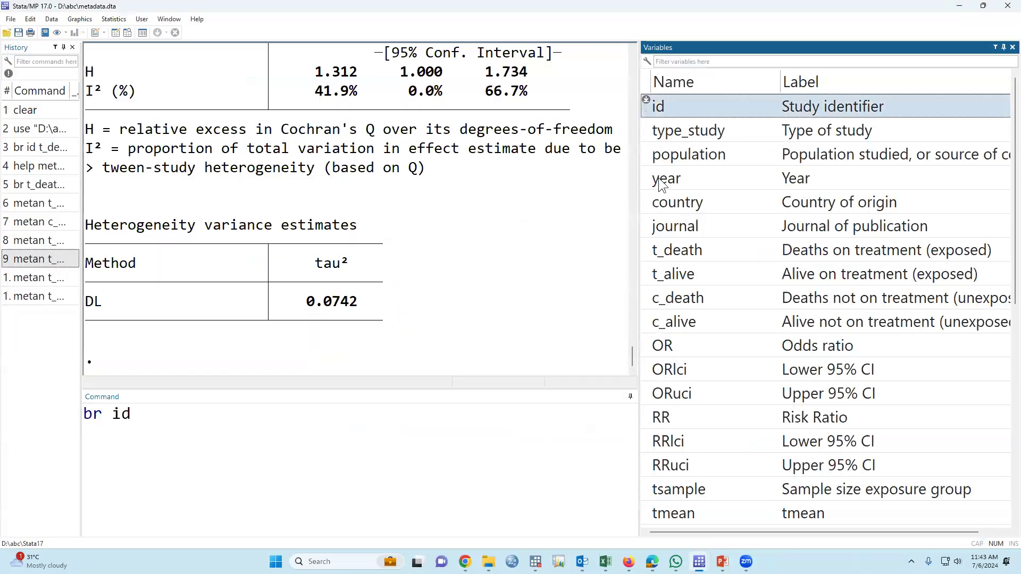
{"action": "left_click", "coordinate": [644, 346]}
{"action": "left_click", "coordinate": [645, 368]}
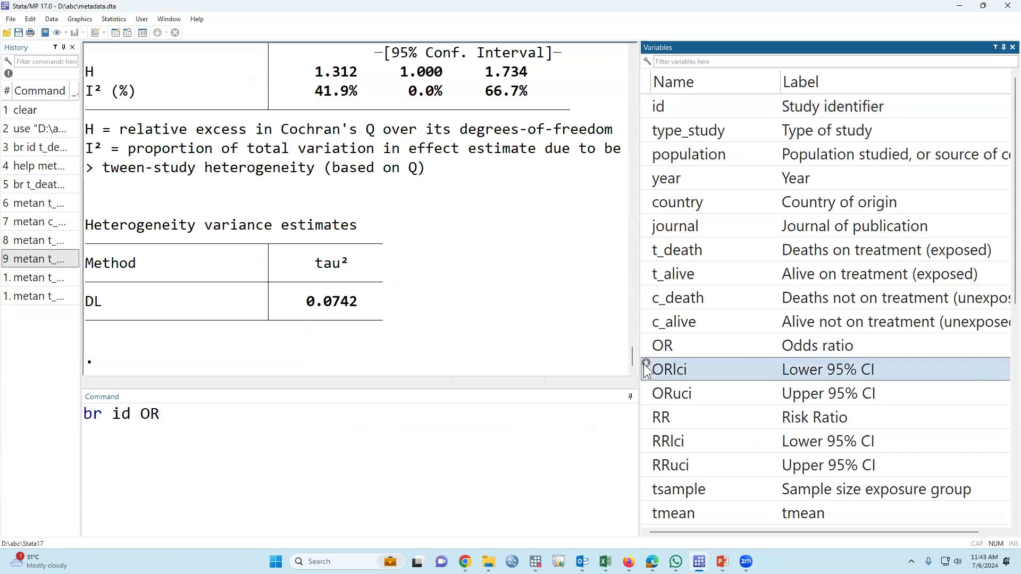
{"action": "left_click", "coordinate": [648, 386]}
{"action": "key", "text": "Return"}
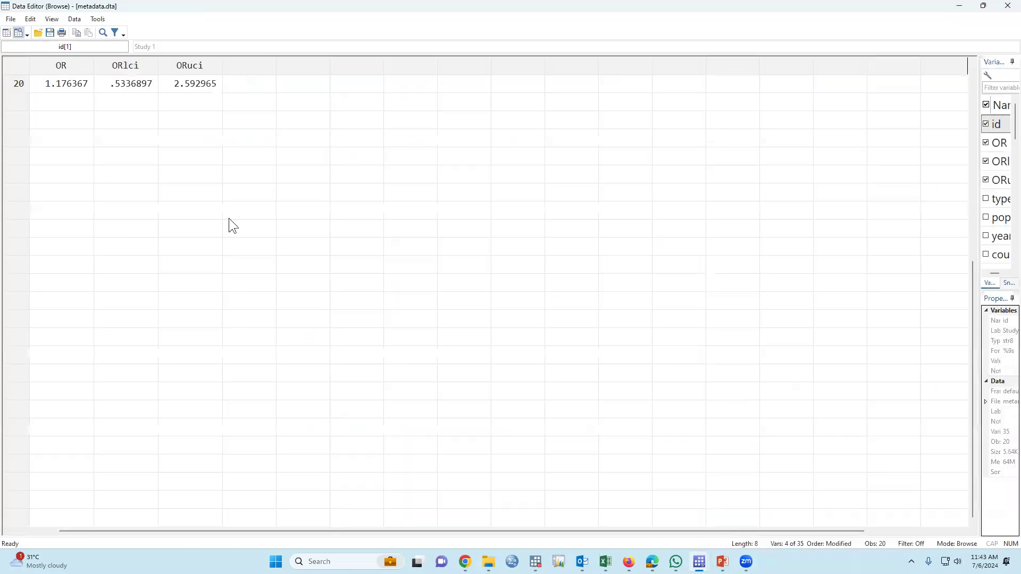
{"action": "left_click_drag", "start_coordinate": [138, 85], "coordinate": [178, 89]}
{"action": "left_click_drag", "start_coordinate": [71, 84], "coordinate": [181, 83]}
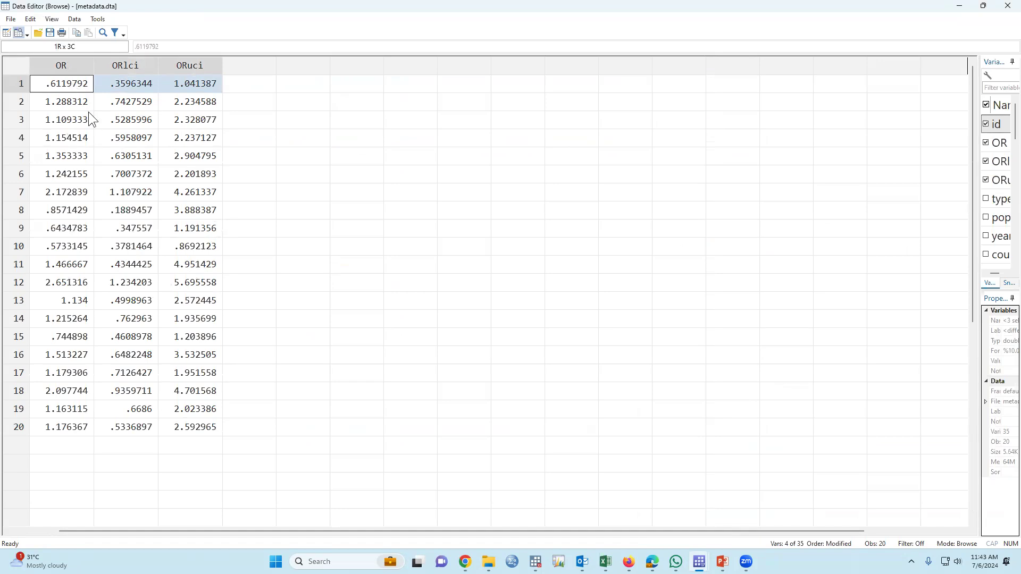
{"action": "left_click", "coordinate": [1007, 5]}
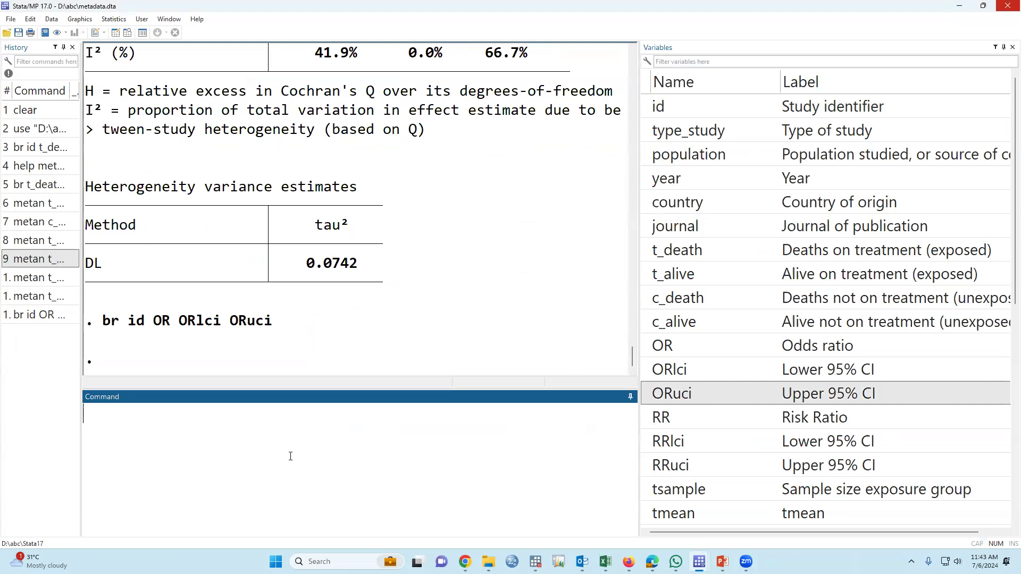
- Enter 'metan OR ORlci ORuci, random' and paste in the label and forestplot options
{"action": "type", "text": "meatn"}
{"action": "key", "text": "BackSpace"}
{"action": "key", "text": "BackSpace"}
{"action": "key", "text": "BackSpace"}
{"action": "type", "text": "tan"}
{"action": "left_click", "coordinate": [647, 345]}
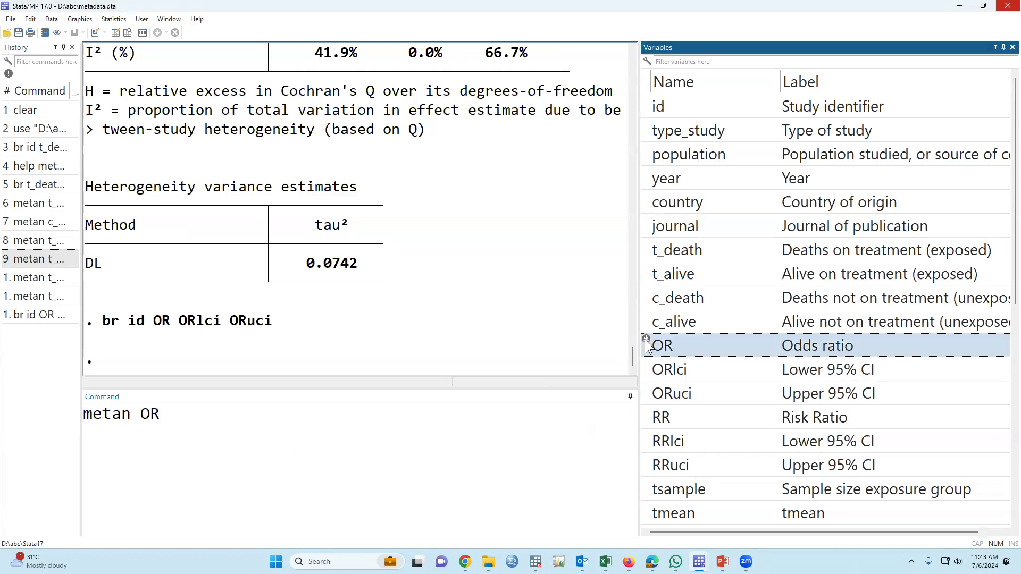
{"action": "left_click", "coordinate": [647, 370]}
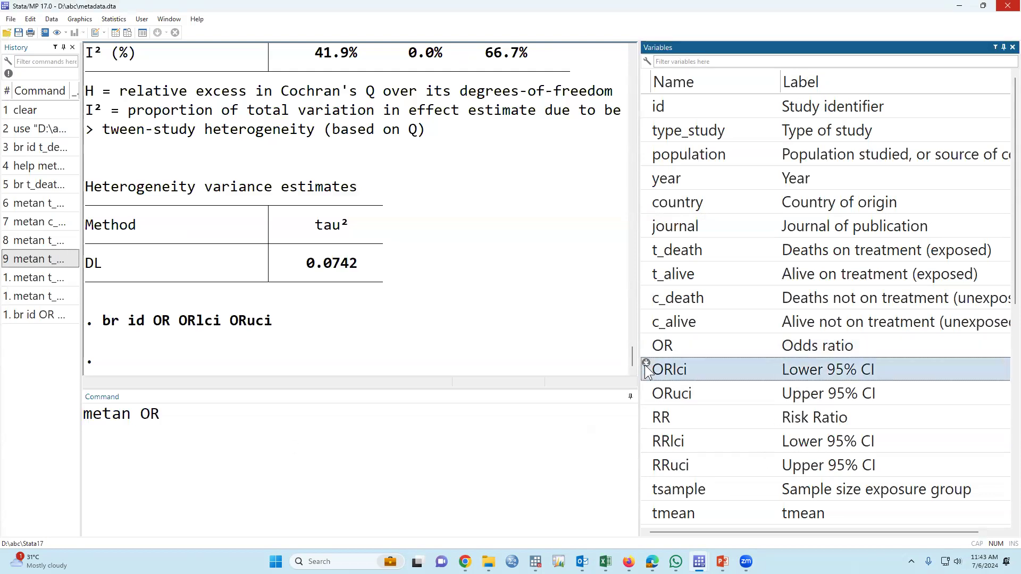
{"action": "left_click", "coordinate": [647, 394]}
{"action": "left_click", "coordinate": [523, 421]}
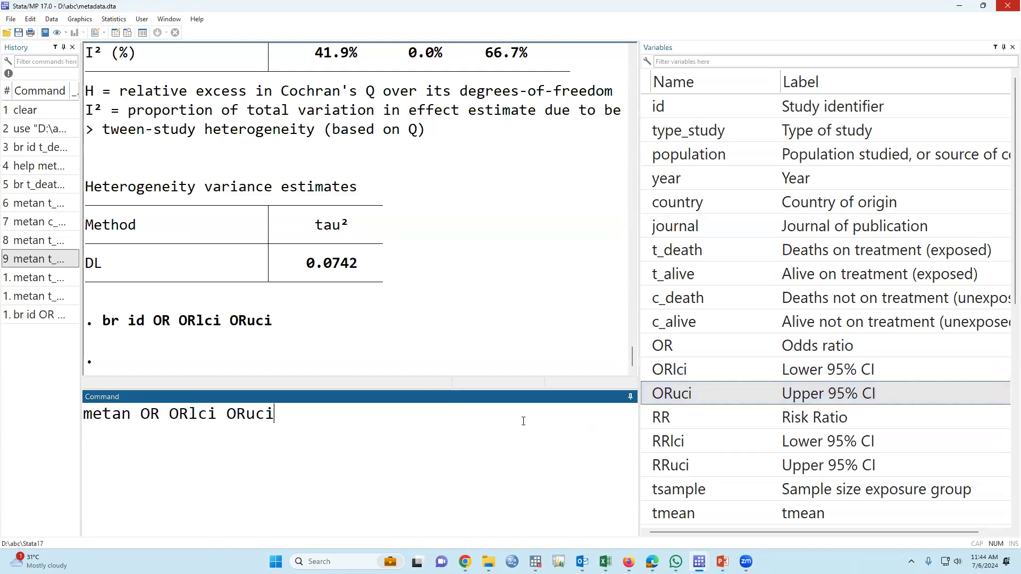
{"action": "type", "text": ", random"}
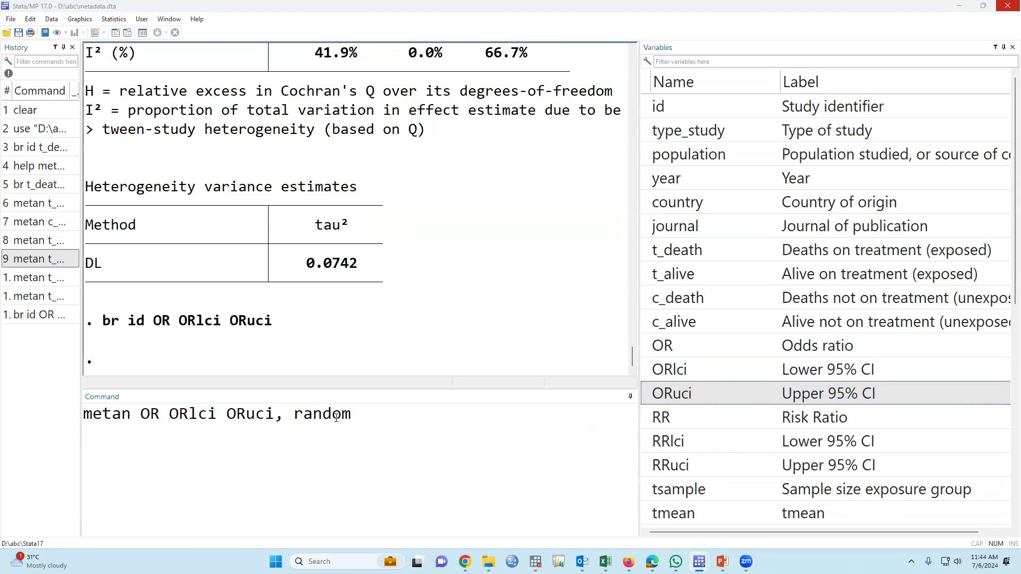
{"action": "left_click", "coordinate": [359, 418]}
{"action": "type", "text": "label(namevar=id)  forestplot( xlabel(0.1  1 2 3 4 5 6, force) null(1) )"}
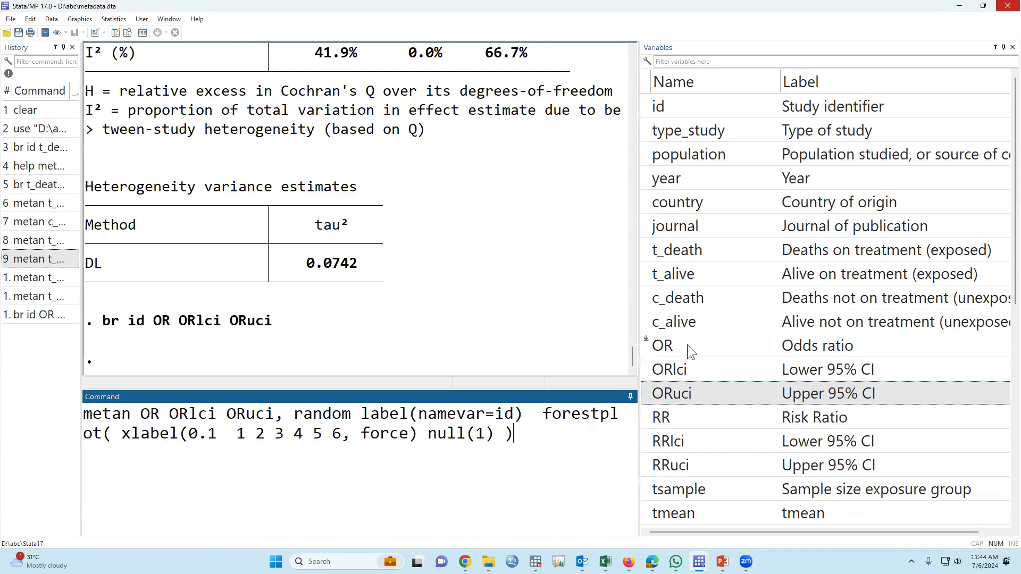
- Widen the command line and Variables panel, collapse the history, and check the namevar=id label option
{"action": "left_click_drag", "start_coordinate": [640, 315], "coordinate": [958, 265]}
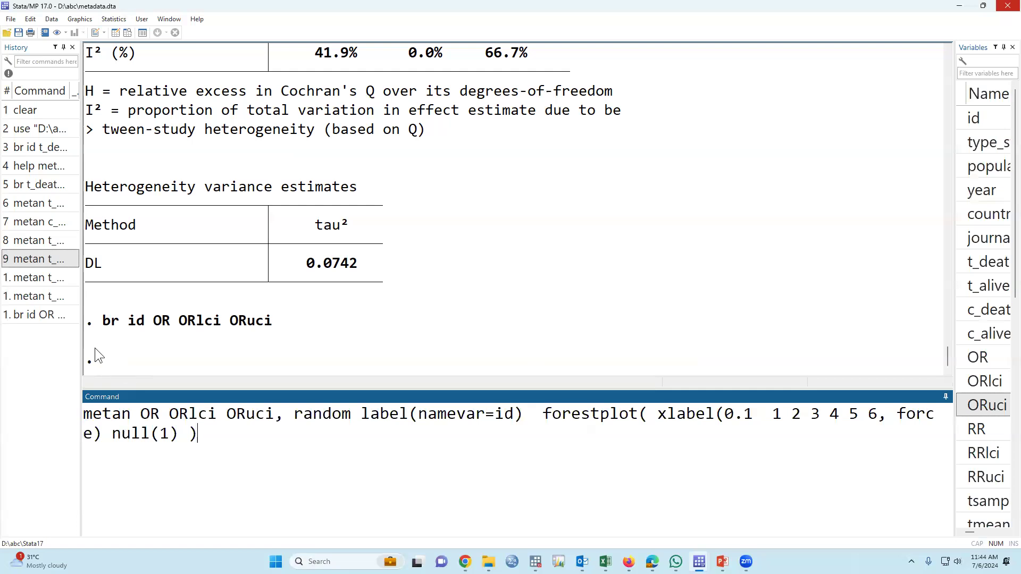
{"action": "left_click_drag", "start_coordinate": [81, 337], "coordinate": [129, 333]}
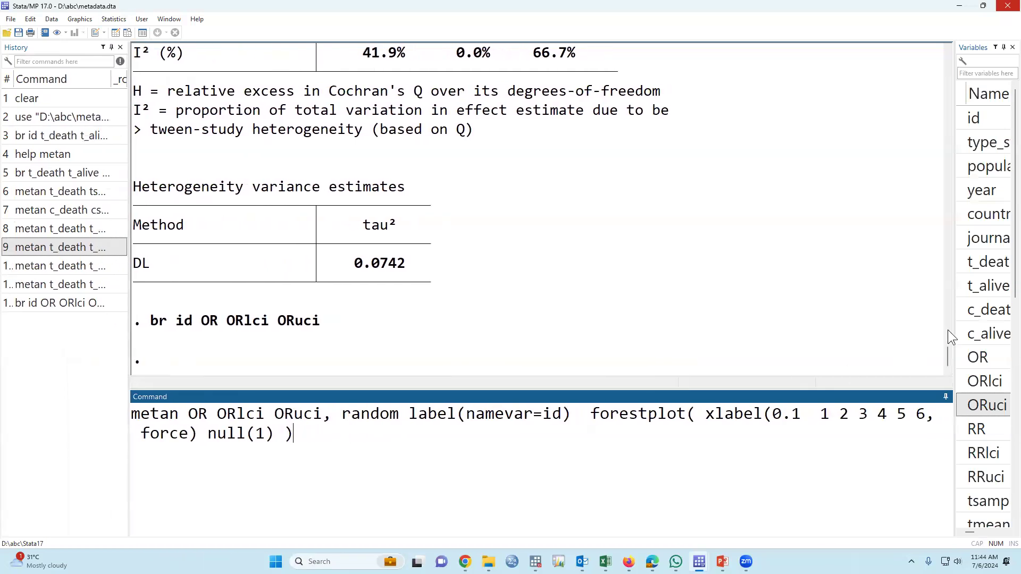
{"action": "left_click_drag", "start_coordinate": [950, 327], "coordinate": [870, 320]}
{"action": "left_click_drag", "start_coordinate": [410, 414], "coordinate": [573, 414]}
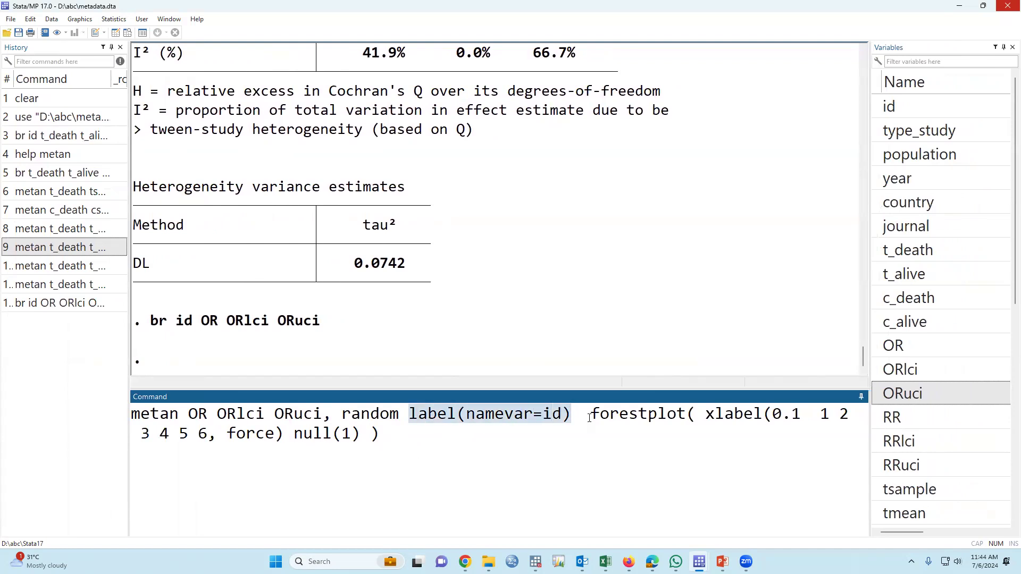
{"action": "left_click", "coordinate": [868, 213]}
{"action": "left_click_drag", "start_coordinate": [870, 201], "coordinate": [759, 201]}
{"action": "left_click", "coordinate": [614, 434]}
- Check the xlabel ticks 0.1 1 2 3 4 5 6 with force and null(1), then run the command
{"action": "left_click_drag", "start_coordinate": [588, 414], "coordinate": [746, 414]}
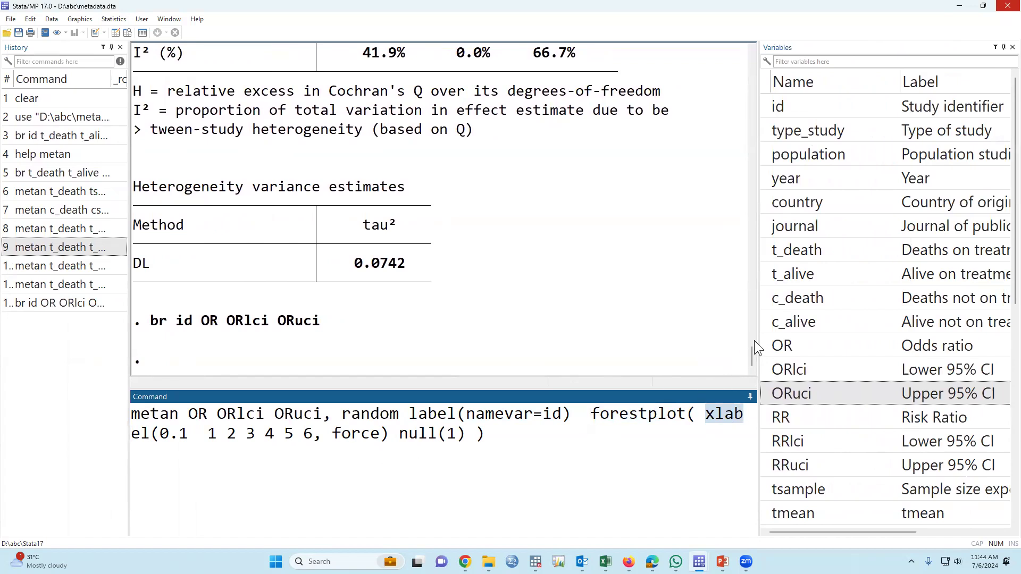
{"action": "left_click_drag", "start_coordinate": [759, 347], "coordinate": [704, 342]}
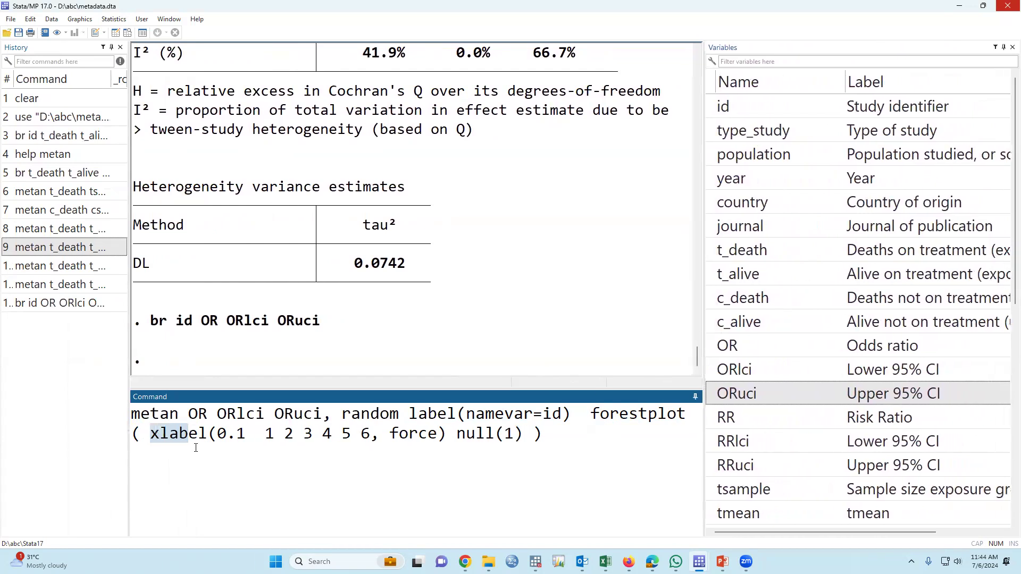
{"action": "left_click", "coordinate": [227, 462]}
{"action": "left_click_drag", "start_coordinate": [218, 434], "coordinate": [243, 435]}
{"action": "left_click", "coordinate": [247, 450]}
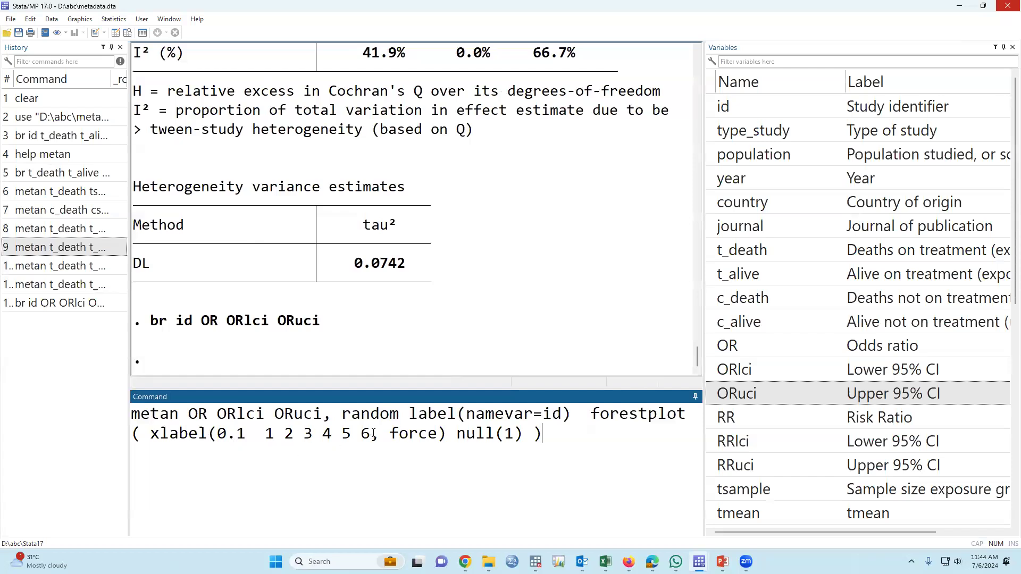
{"action": "left_click_drag", "start_coordinate": [370, 434], "coordinate": [218, 434]}
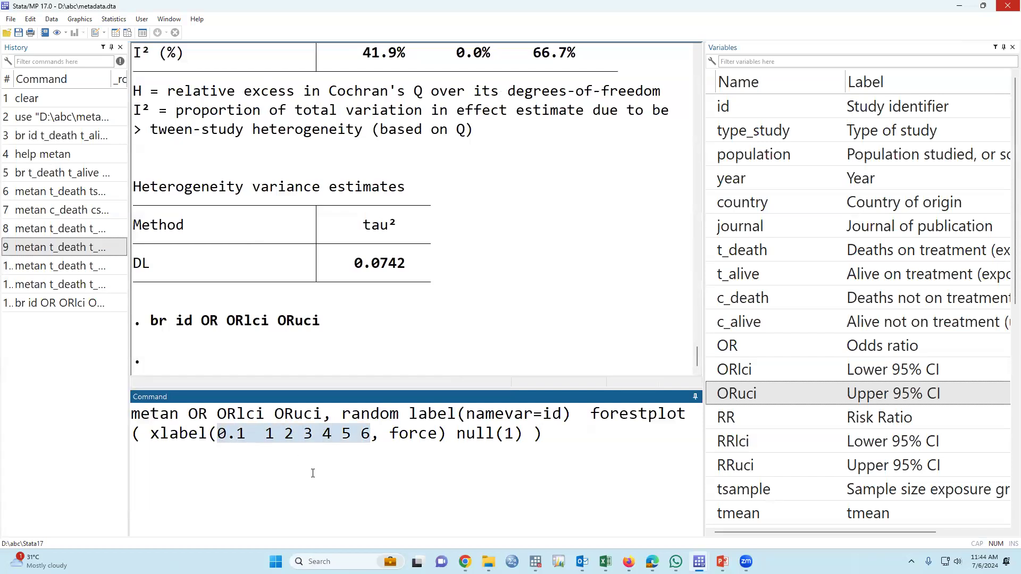
{"action": "left_click", "coordinate": [510, 433]}
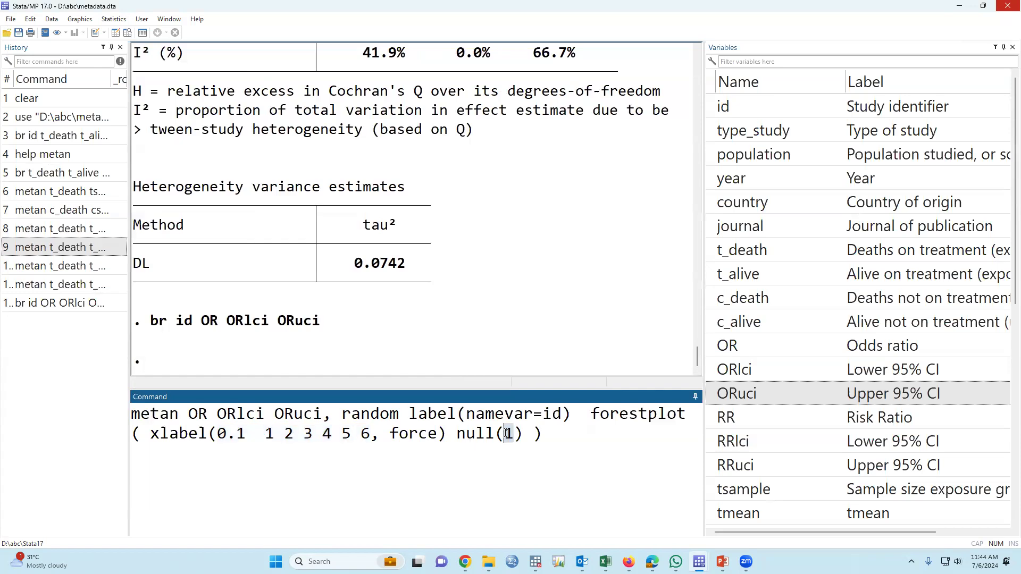
{"action": "left_click", "coordinate": [549, 435]}
{"action": "key", "text": "Return"}
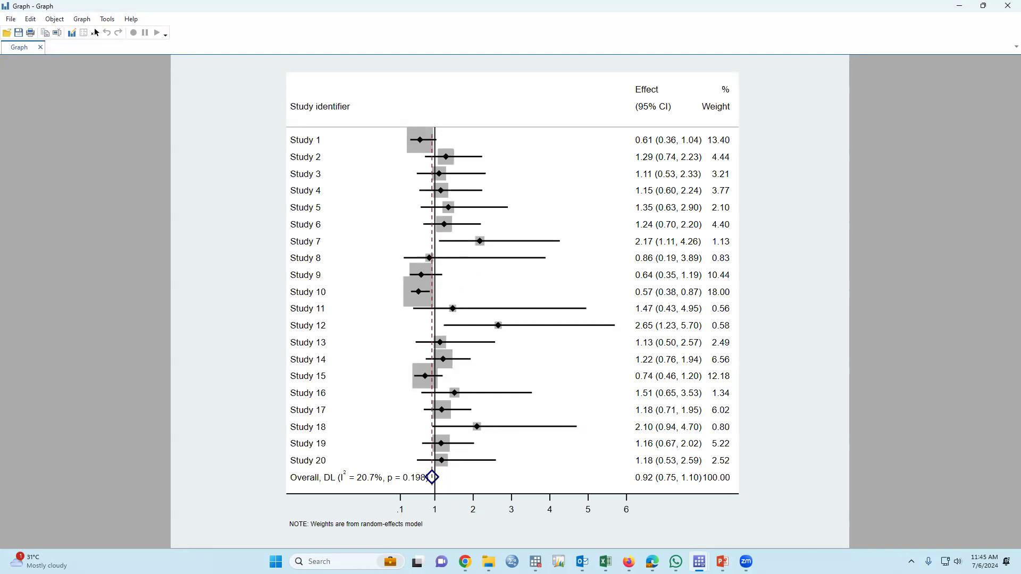
- Inspect the forest plot's overall DL OR 0.92 (0.75, 1.10), then close the Graph window
{"action": "left_click_drag", "start_coordinate": [432, 495], "coordinate": [456, 488]}
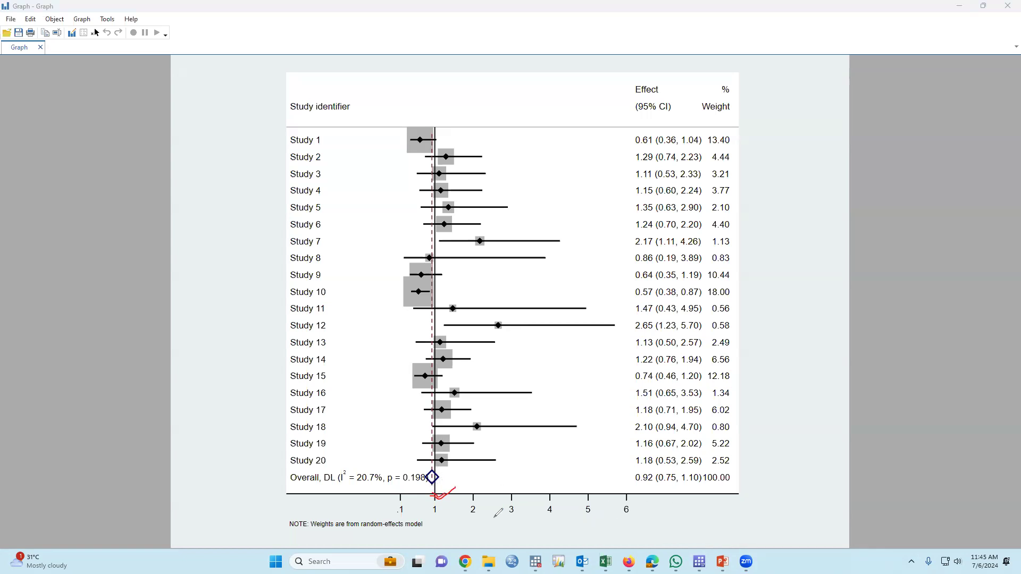
{"action": "mouse_move", "coordinate": [620, 474]}
{"action": "left_mouse_down"}
{"action": "mouse_move", "coordinate": [682, 459]}
{"action": "mouse_move", "coordinate": [745, 478]}
{"action": "mouse_move", "coordinate": [649, 506]}
{"action": "mouse_move", "coordinate": [624, 495]}
{"action": "mouse_move", "coordinate": [620, 462]}
{"action": "left_mouse_up"}
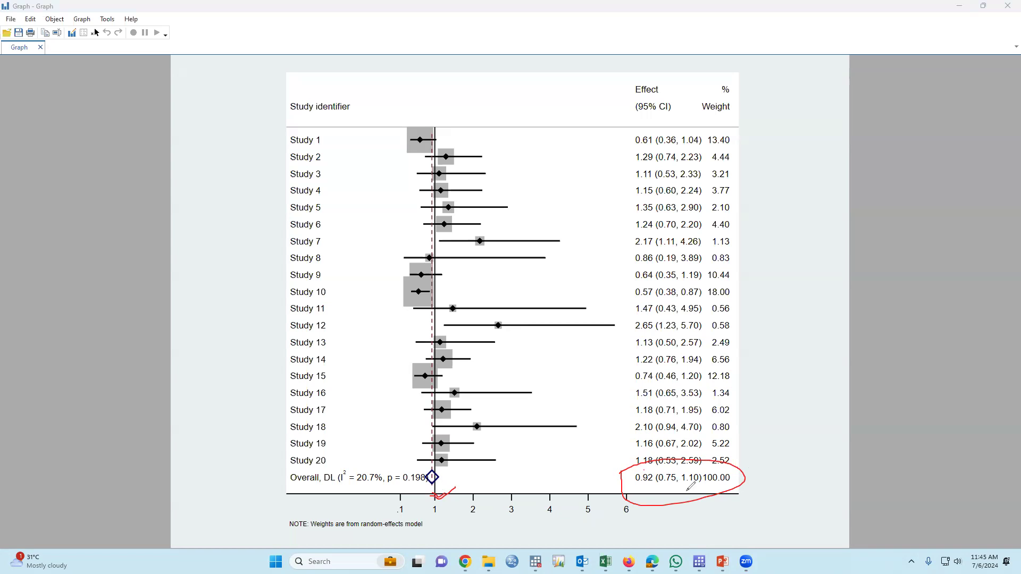
{"action": "mouse_move", "coordinate": [662, 471]}
{"action": "left_mouse_down"}
{"action": "mouse_move", "coordinate": [682, 465]}
{"action": "mouse_move", "coordinate": [704, 474]}
{"action": "mouse_move", "coordinate": [696, 492]}
{"action": "mouse_move", "coordinate": [664, 495]}
{"action": "mouse_move", "coordinate": [661, 467]}
{"action": "left_mouse_up"}
{"action": "key", "text": "e"}
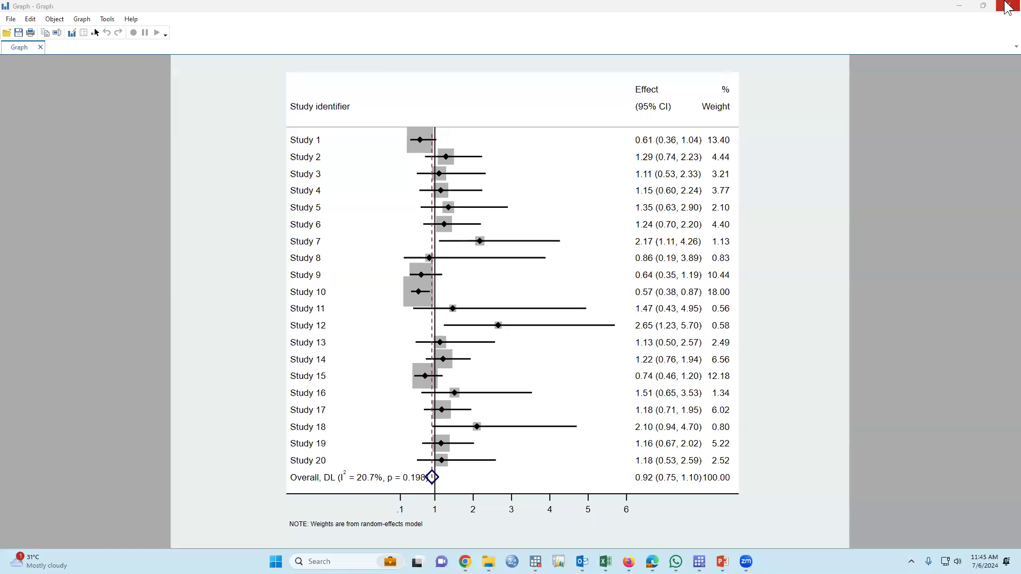
{"action": "left_click", "coordinate": [1008, 7]}
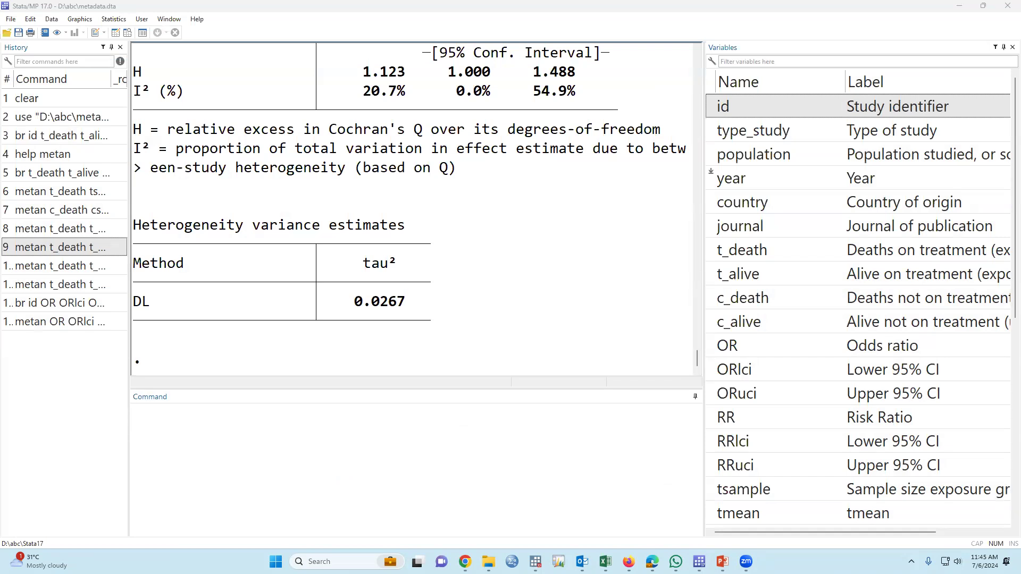
- Bring up MetaAnalysis.do in the Do-file Editor, shrink its font, and save it
{"action": "key", "text": "ctrl+9"}
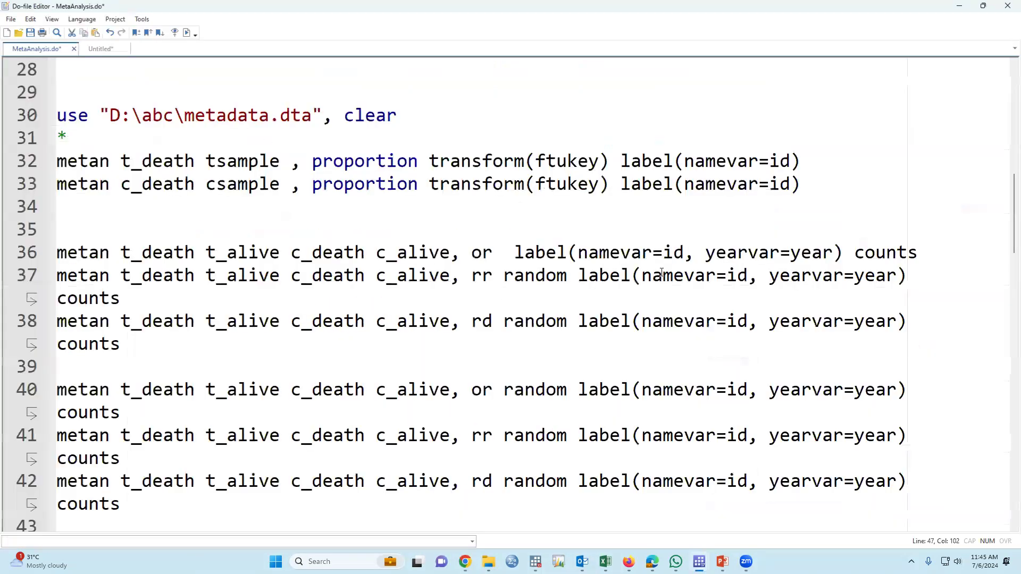
{"action": "key", "text": "ctrl+minus"}
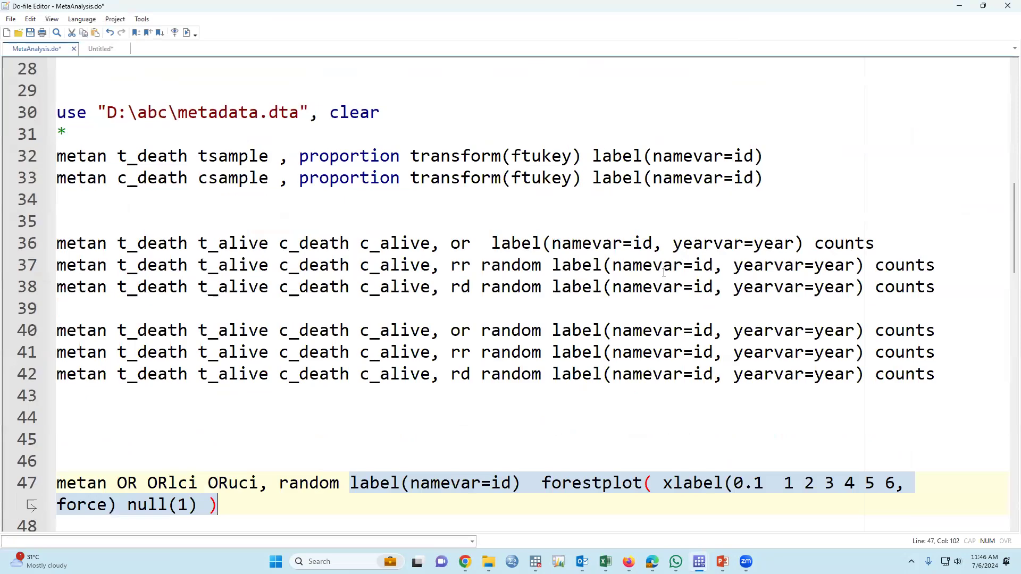
{"action": "left_click", "coordinate": [324, 423]}
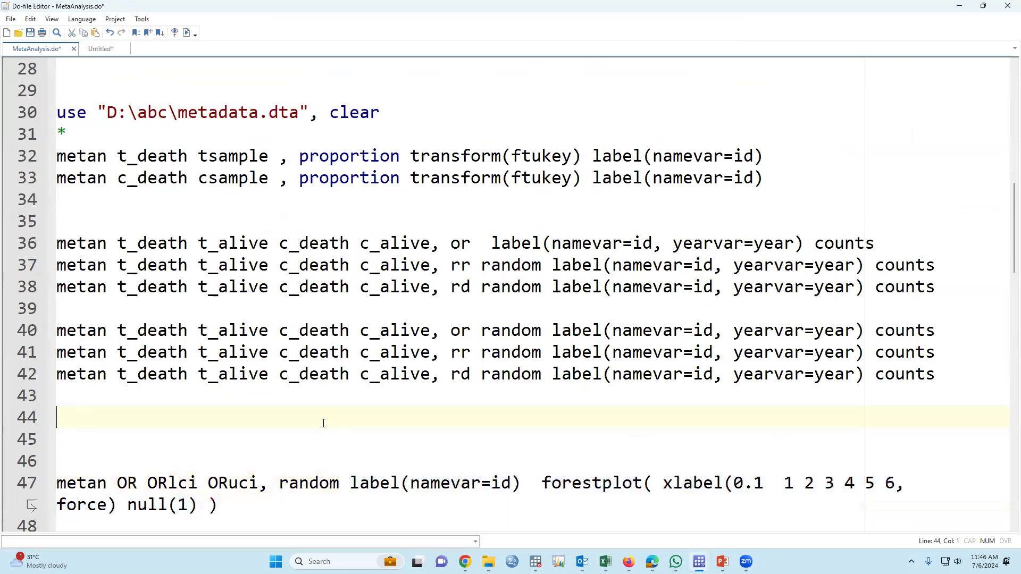
{"action": "scroll", "coordinate": [324, 423], "scroll_direction": "down", "scroll_amount": 1}
{"action": "scroll", "coordinate": [323, 423], "scroll_direction": "up", "scroll_amount": 1}
{"action": "left_click", "coordinate": [30, 32]}
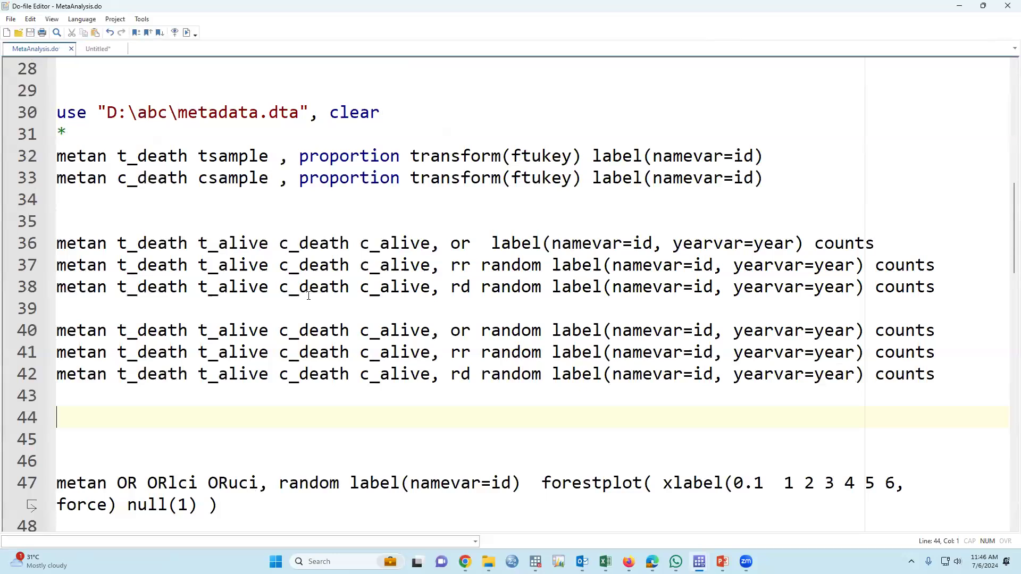